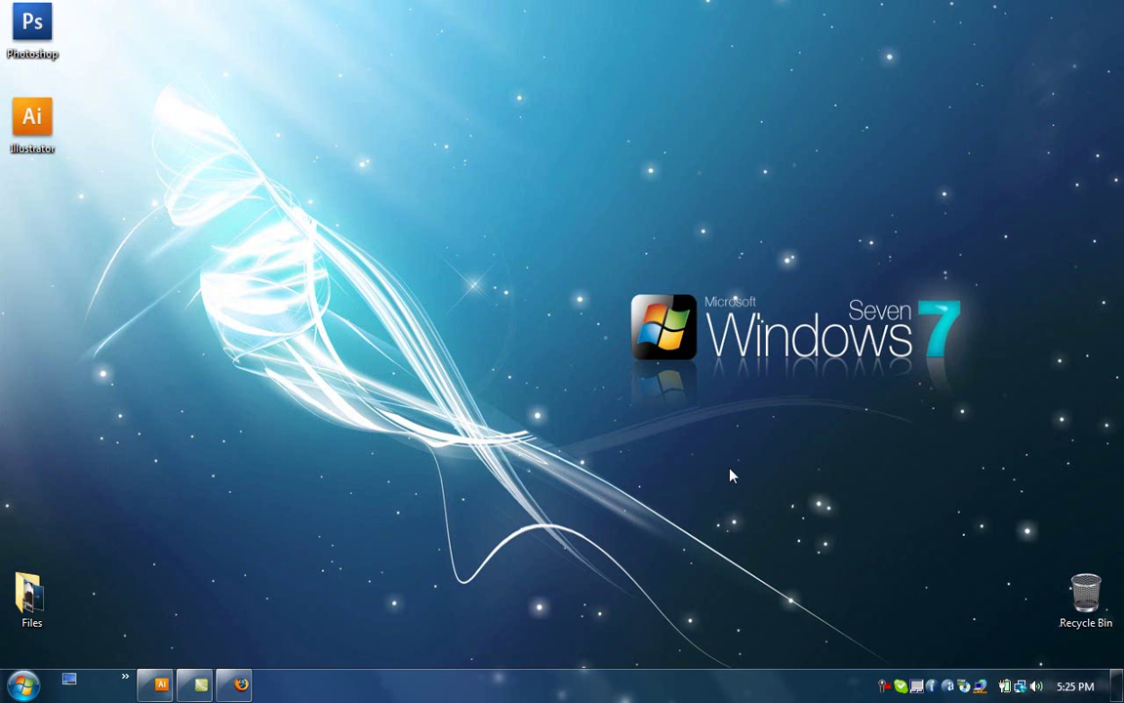
# - Create a new print document and type the word TEXT on the page
pyautogui.click(161, 687)
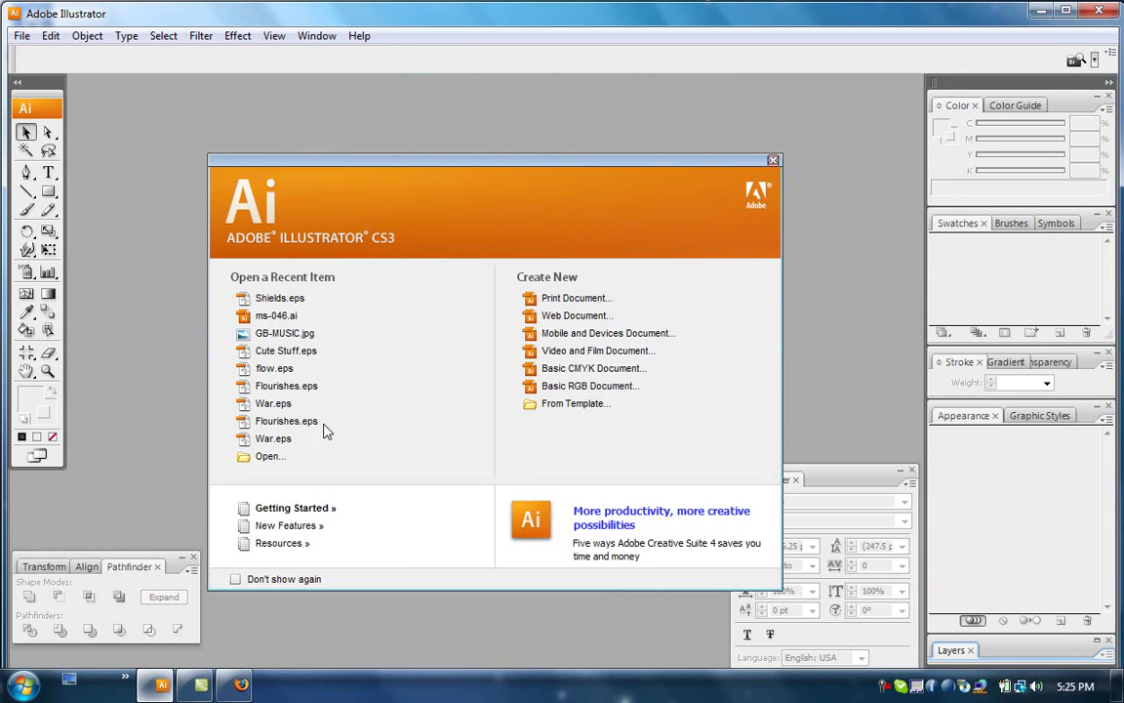
pyautogui.click(600, 298)
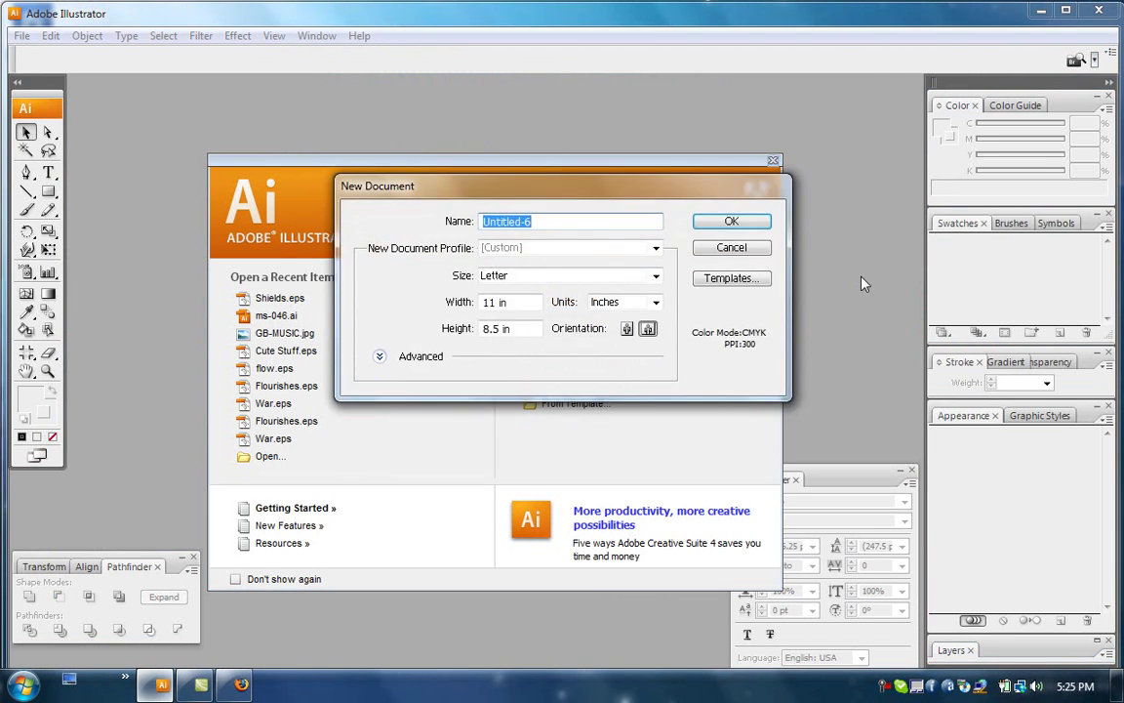
pyautogui.click(732, 221)
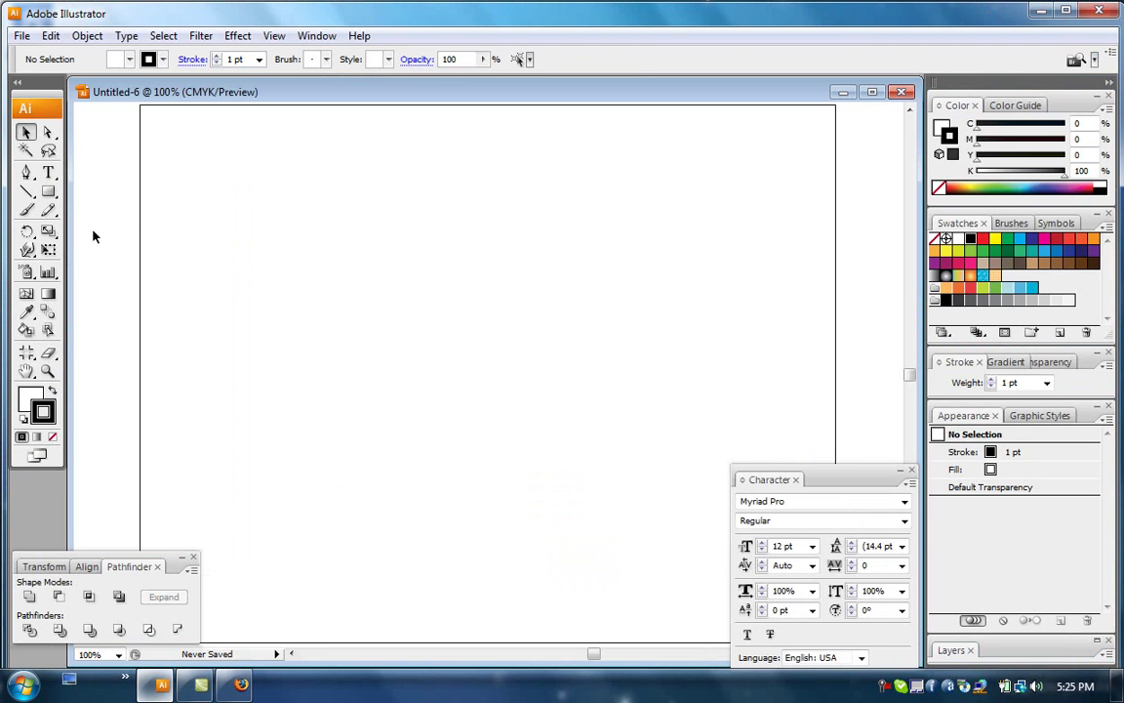
pyautogui.click(48, 171)
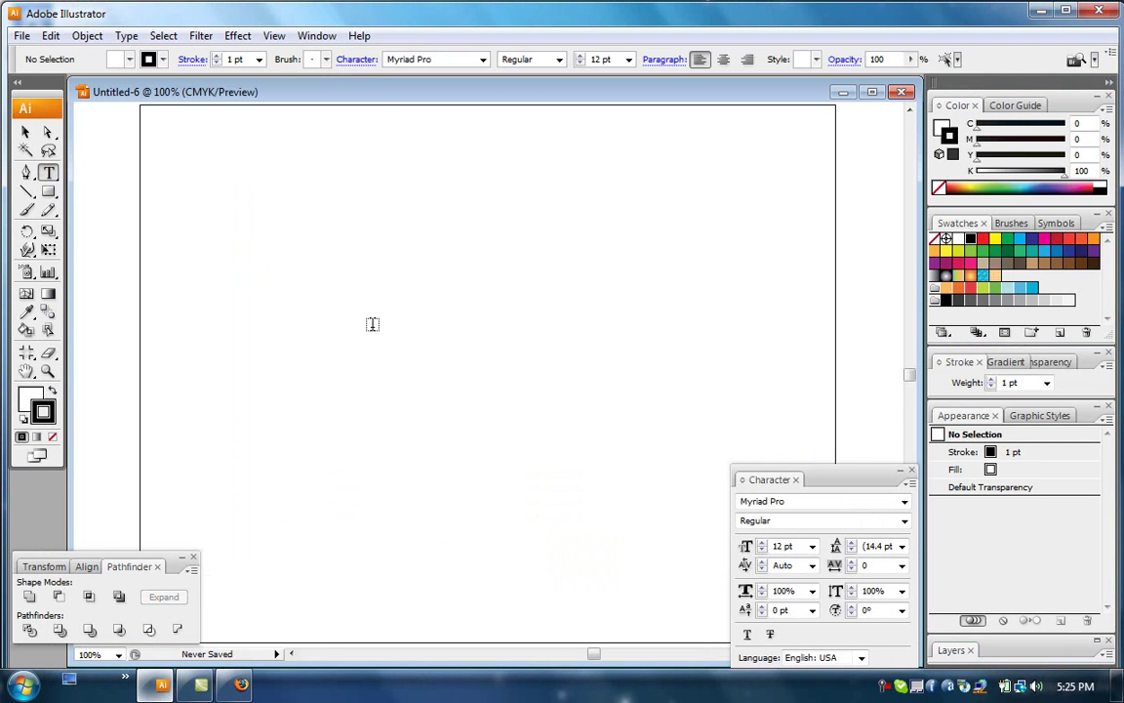
pyautogui.click(375, 326)
pyautogui.write('TEXT')
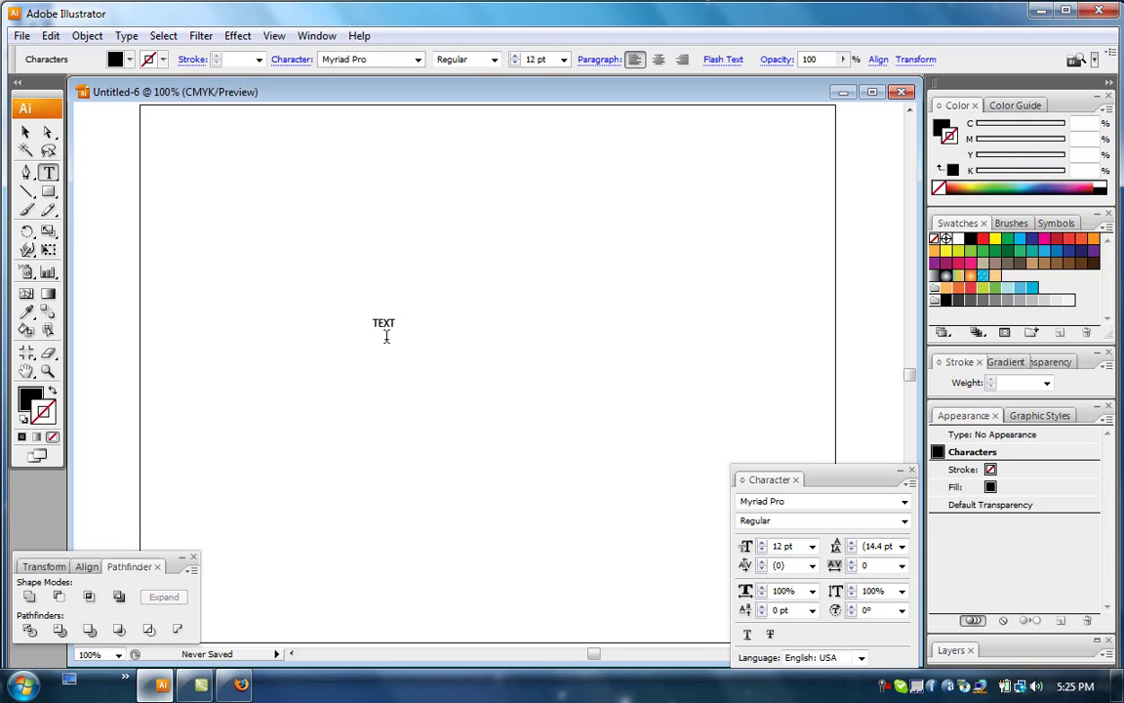
pyautogui.press('Escape')
# - Scale the word up, reposition it, and set its font to Impact
pyautogui.moveTo(396, 329)
pyautogui.mouseDown()
pyautogui.moveTo(790, 520)
pyautogui.moveTo(730, 461)
pyautogui.mouseUp()
pyautogui.moveTo(543, 400); pyautogui.dragTo(489, 340)
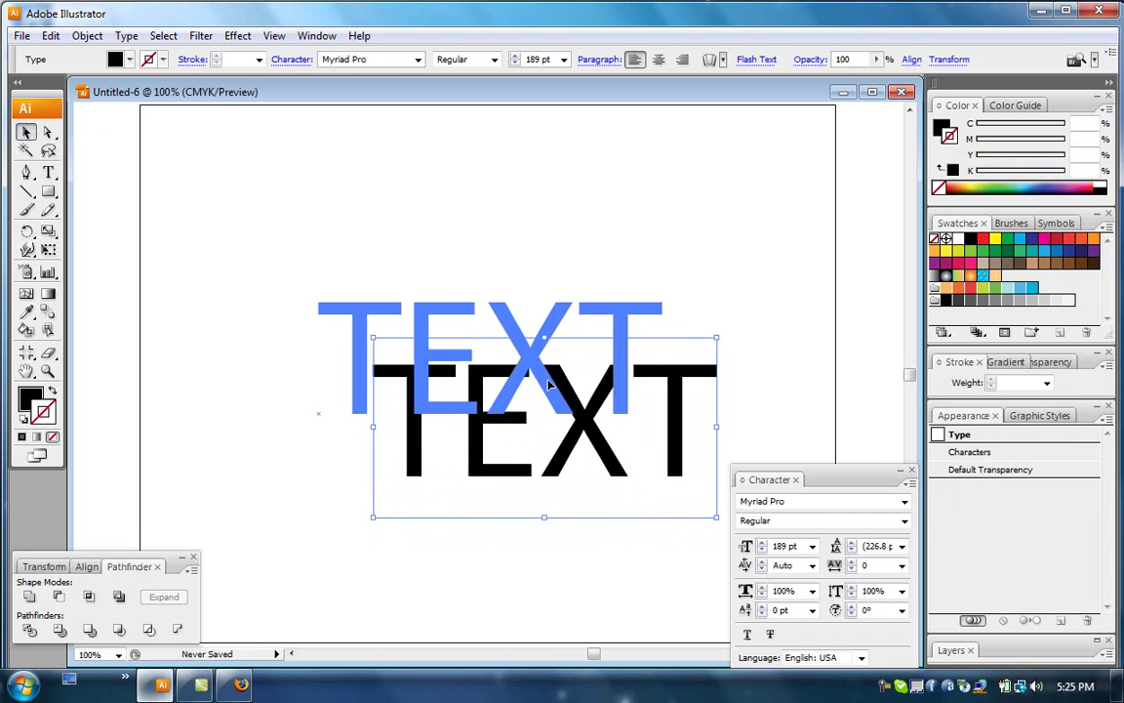
pyautogui.click(349, 61)
pyautogui.write('Impact')
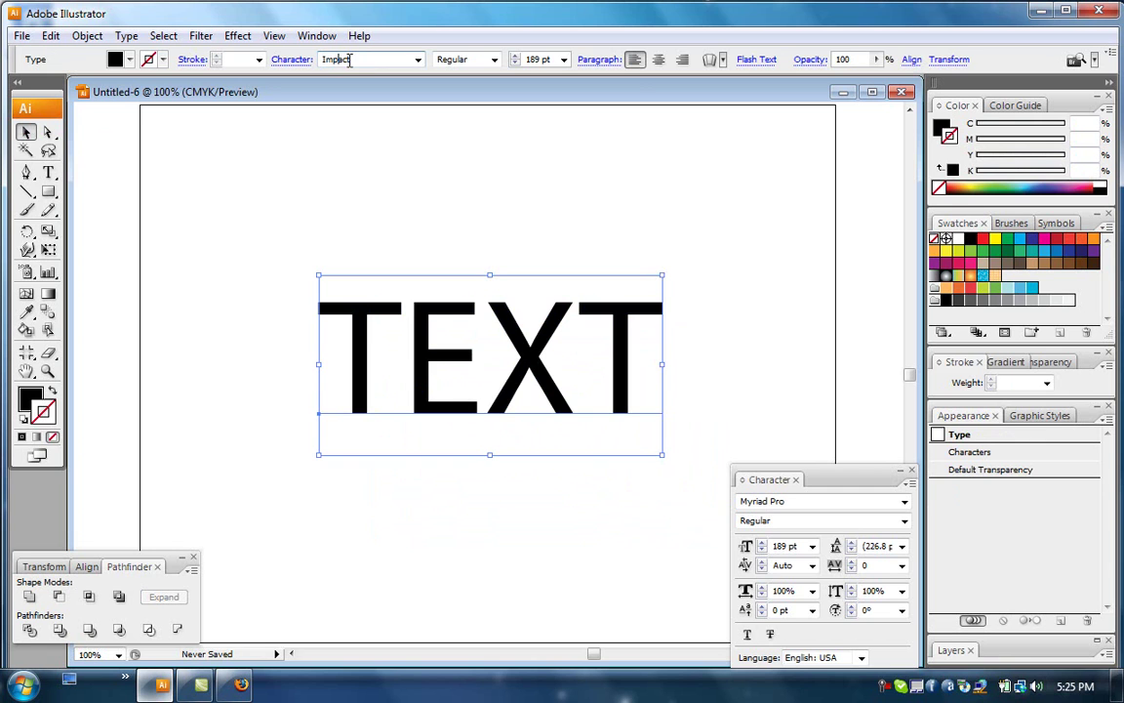
pyautogui.press('Return')
pyautogui.click(689, 266)
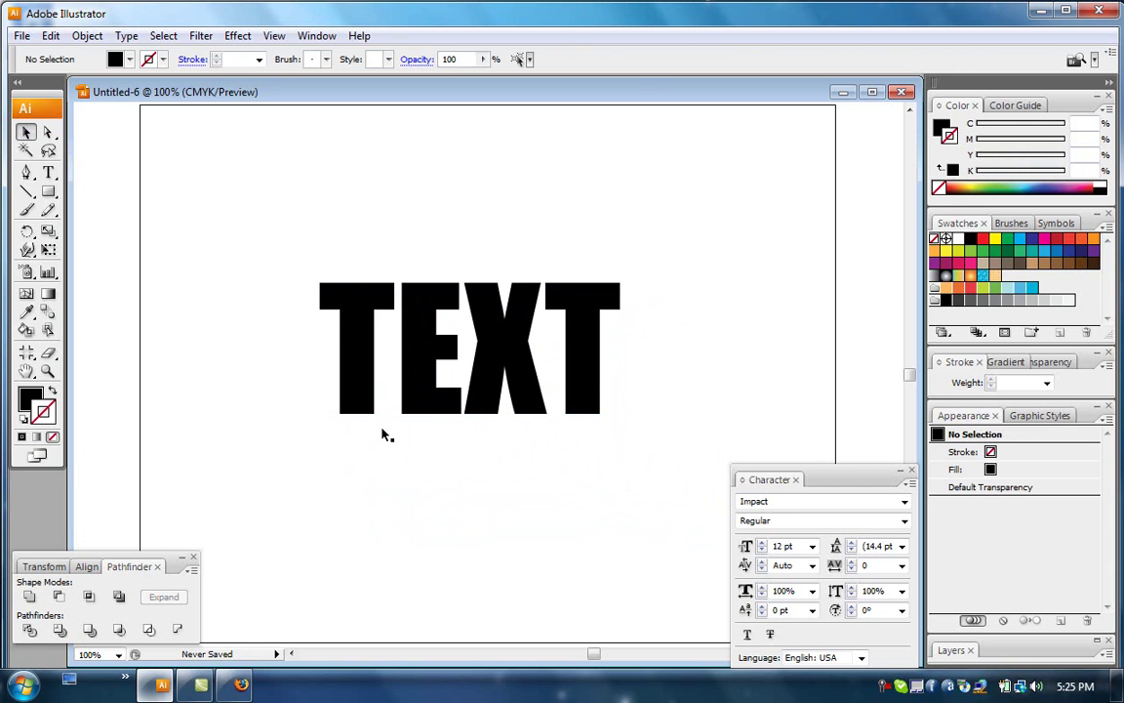
pyautogui.click(442, 405)
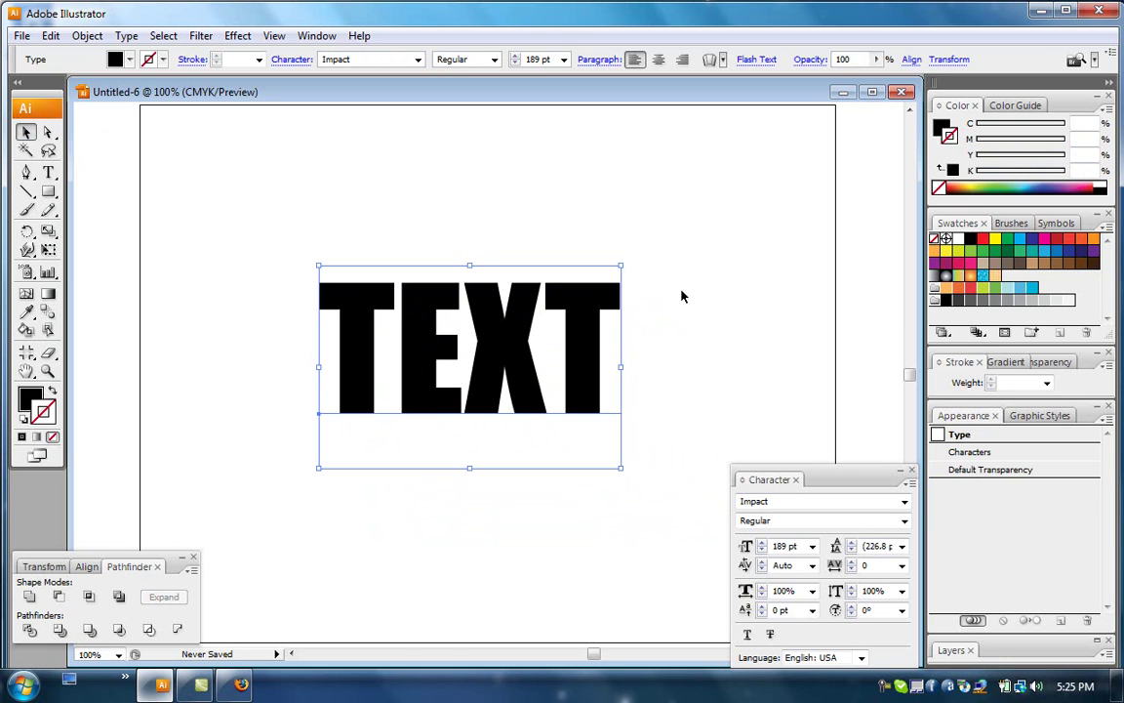
# - Select the Impact TEXT, set its stroke to white and its weight to 5 pt
pyautogui.moveTo(686, 268); pyautogui.dragTo(308, 460)
pyautogui.click(304, 471)
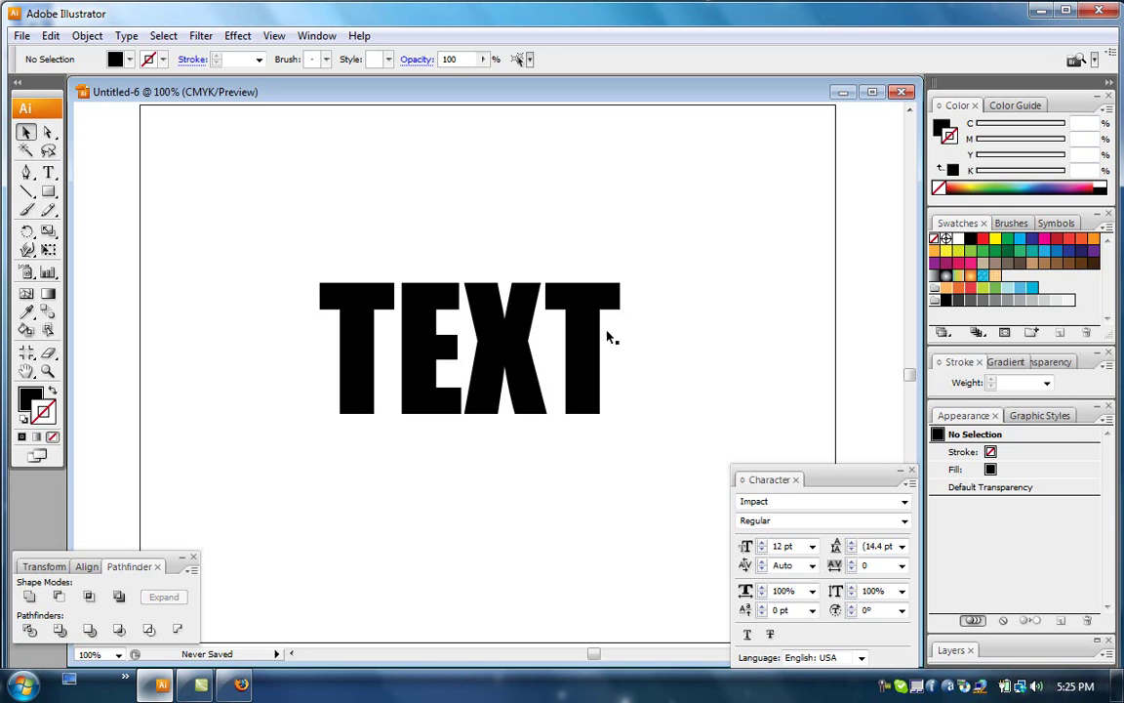
pyautogui.click(345, 387)
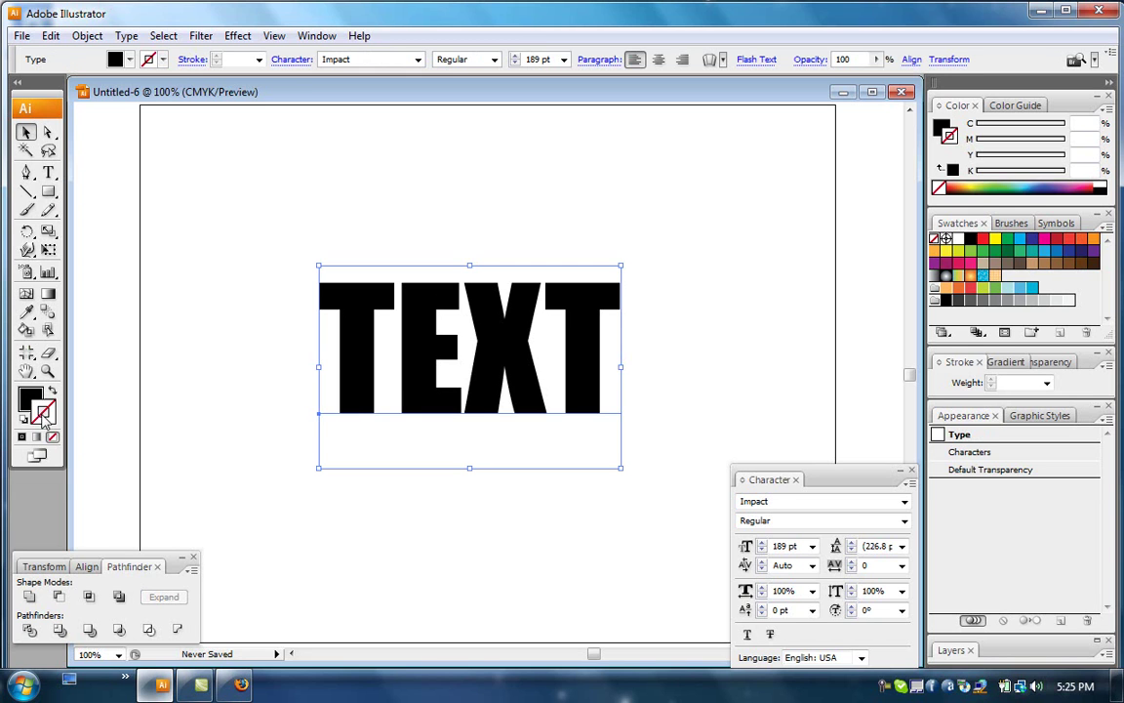
pyautogui.keyDown('shift'); pyautogui.click(958, 239); pyautogui.keyUp('shift')
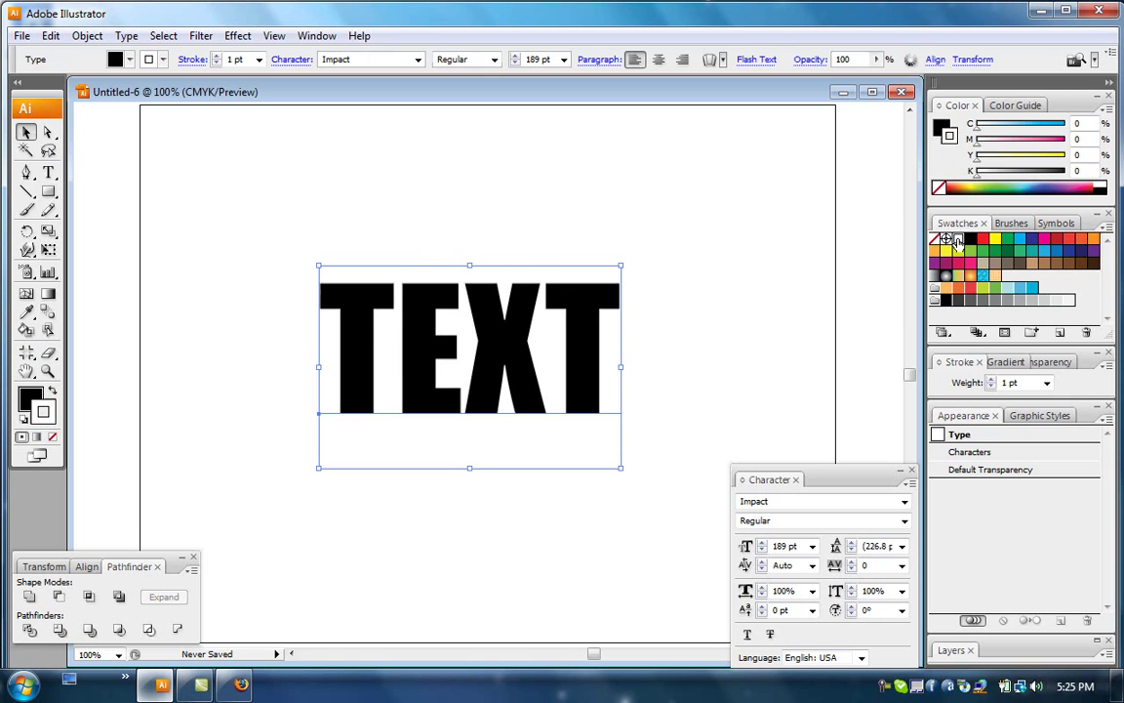
pyautogui.click(994, 380)
pyautogui.click(994, 379)
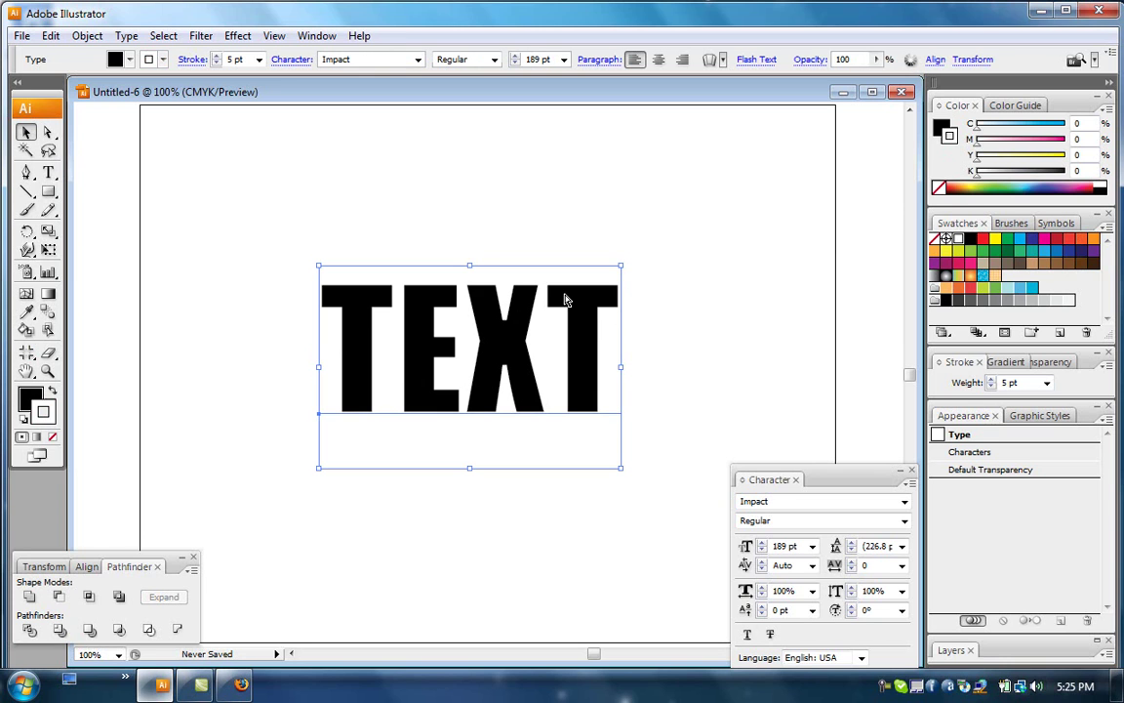
# - Hide selection edges and raise the TEXT stroke weight to 14 pt, then settle on 11 pt
pyautogui.hotkey('ctrl', 'shift', 'b')
pyautogui.hotkey('ctrl', 'shift', 'b')
pyautogui.hotkey('ctrl', 'shift', 'b')
pyautogui.hotkey('ctrl', 'shift', 'b')
pyautogui.click(958, 238)
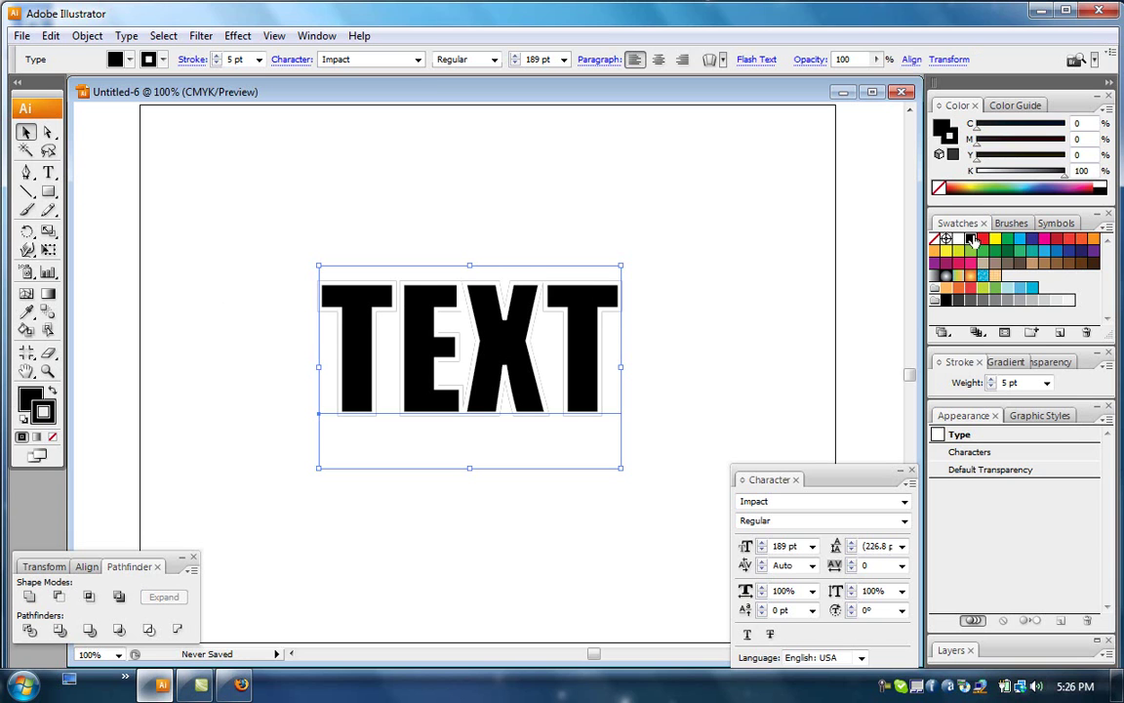
pyautogui.click(991, 380)
pyautogui.click(991, 379)
pyautogui.click(991, 380)
pyautogui.click(990, 379)
pyautogui.click(991, 379)
pyautogui.click(990, 387)
pyautogui.click(991, 386)
pyautogui.click(698, 301)
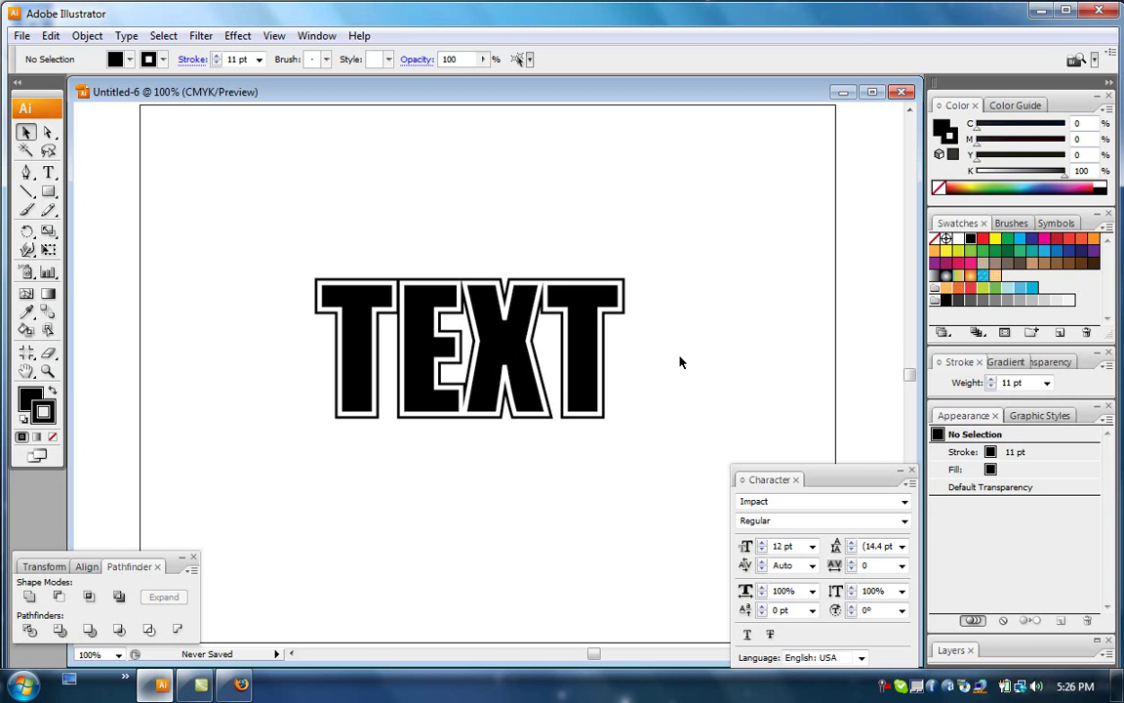
# - Move the old TEXT to the top-left, then select all and delete it
pyautogui.moveTo(255, 233); pyautogui.dragTo(602, 439)
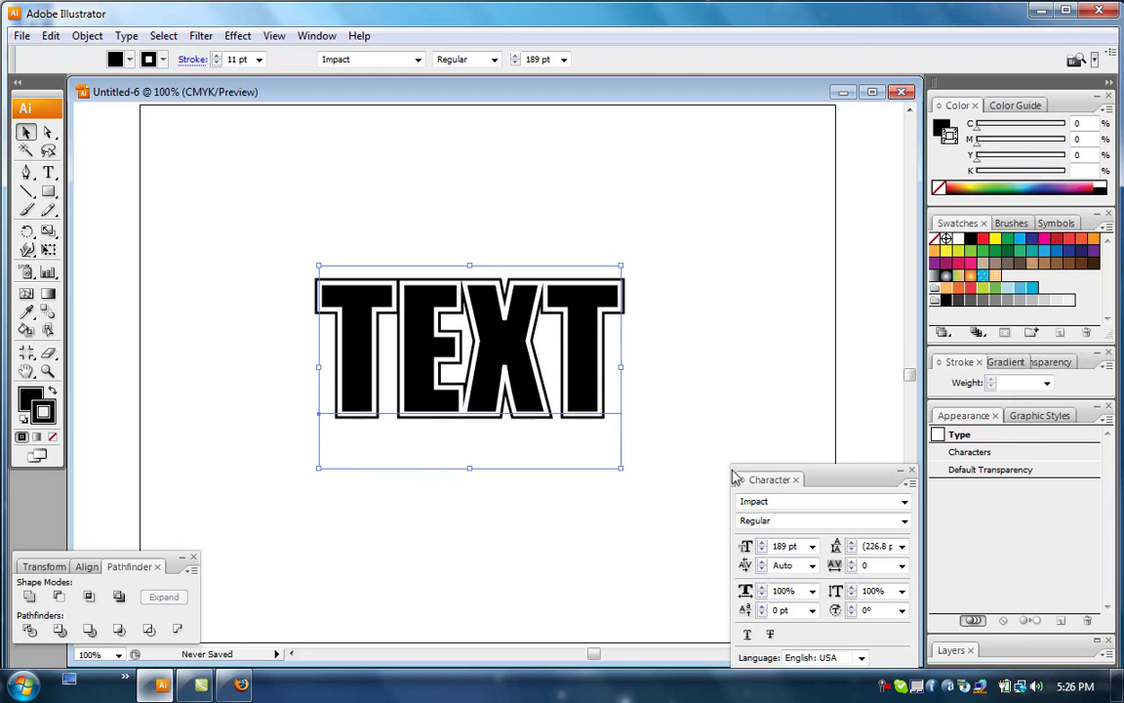
pyautogui.moveTo(390, 476); pyautogui.dragTo(423, 504)
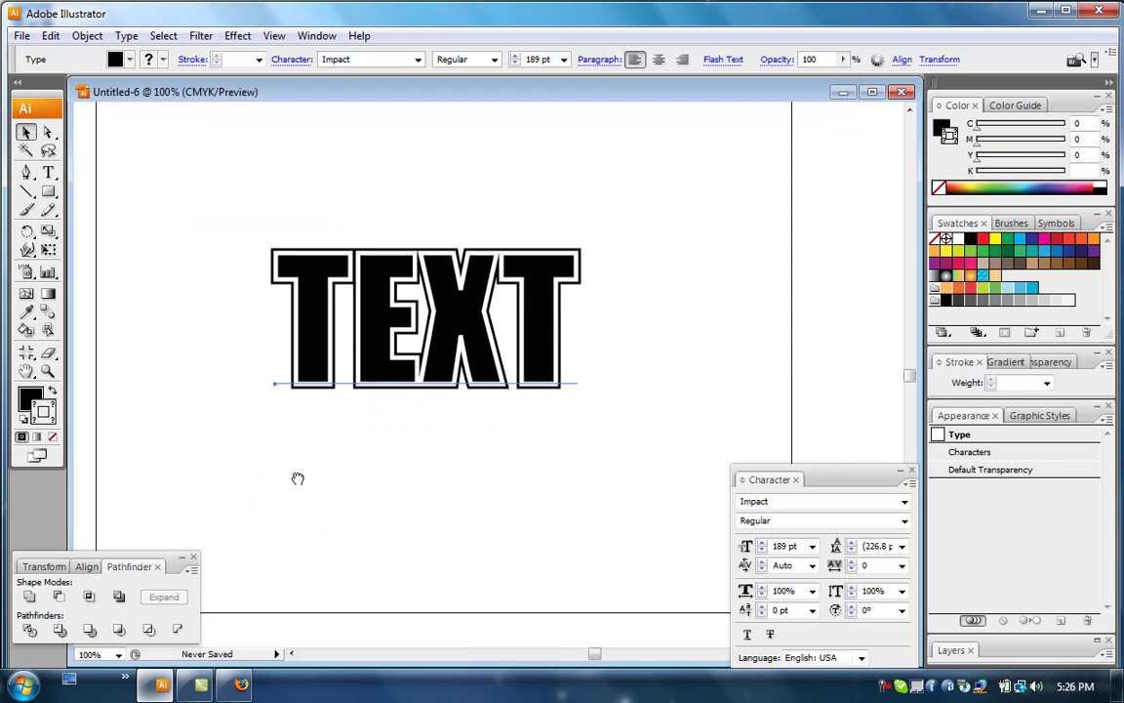
pyautogui.moveTo(583, 398); pyautogui.dragTo(422, 252)
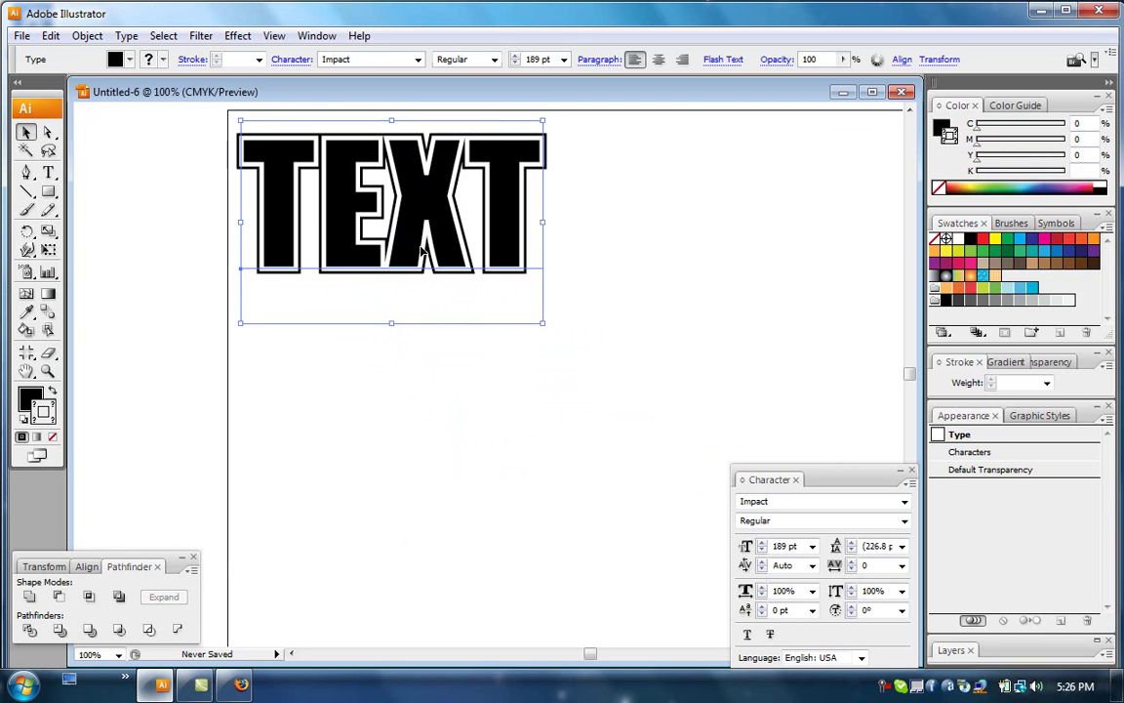
pyautogui.click(498, 416)
pyautogui.moveTo(597, 471)
pyautogui.mouseDown()
pyautogui.moveTo(484, 339)
pyautogui.moveTo(540, 431)
pyautogui.moveTo(592, 391)
pyautogui.mouseUp()
pyautogui.hotkey('ctrl', 'a')
pyautogui.press('Delete')
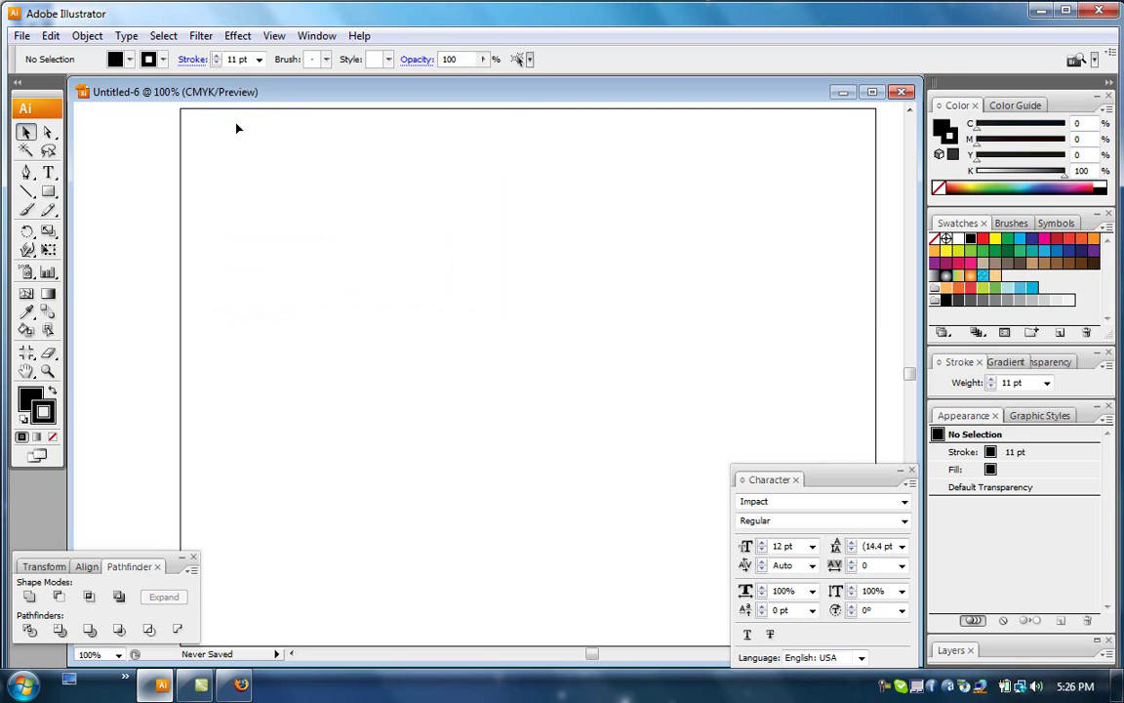
pyautogui.moveTo(635, 460); pyautogui.dragTo(605, 462)
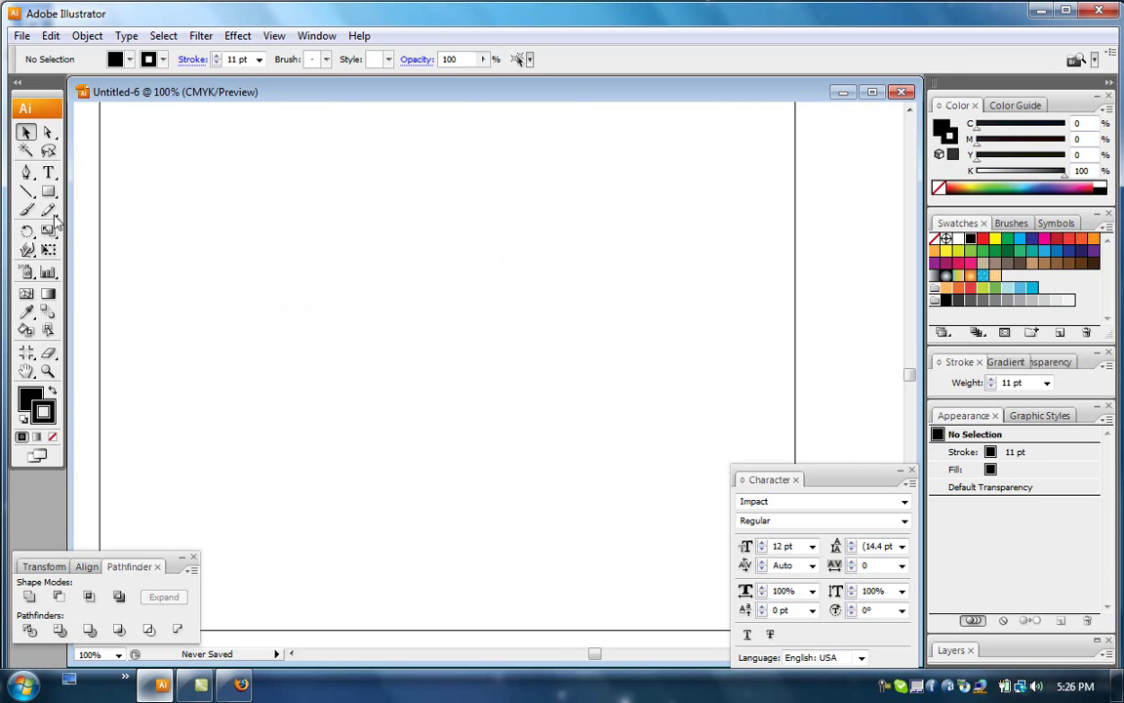
# - Place a fresh TEXT, scale it to about 228 pt, and move it up-left
pyautogui.click(48, 172)
pyautogui.click(364, 302)
pyautogui.write('TEXT')
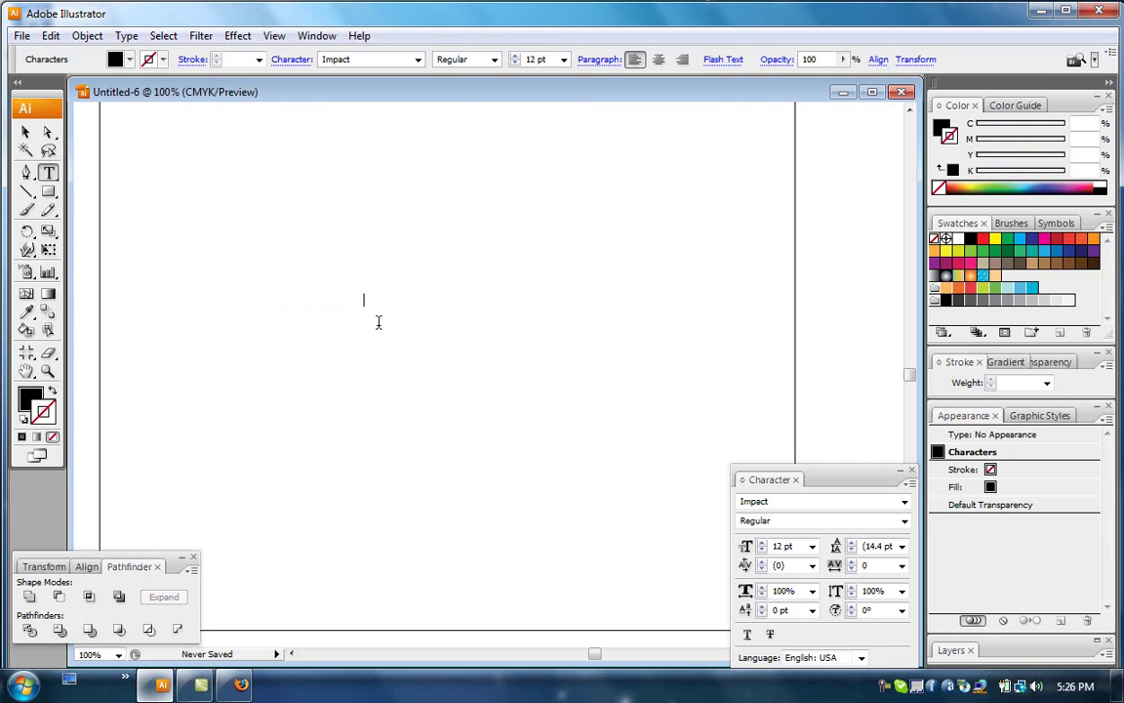
pyautogui.click(25, 131)
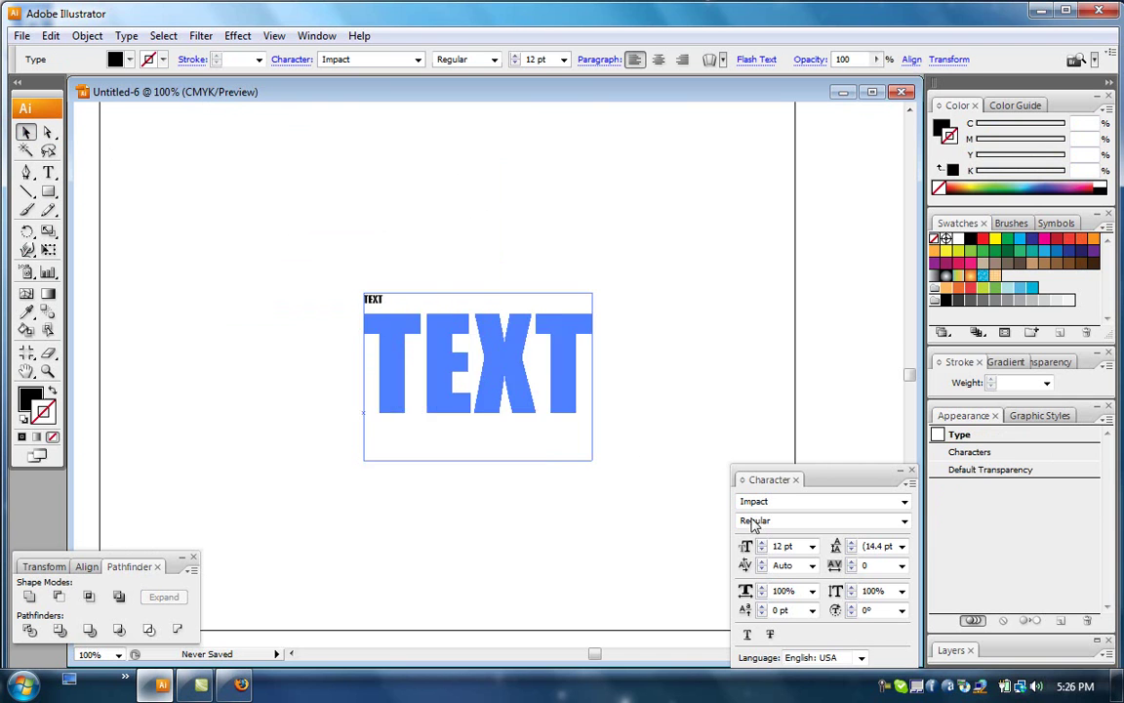
pyautogui.moveTo(385, 309); pyautogui.dragTo(729, 549)
pyautogui.moveTo(603, 407)
pyautogui.mouseDown()
pyautogui.moveTo(466, 357)
pyautogui.moveTo(461, 334)
pyautogui.mouseUp()
pyautogui.click(431, 508)
pyautogui.moveTo(388, 481); pyautogui.dragTo(432, 488)
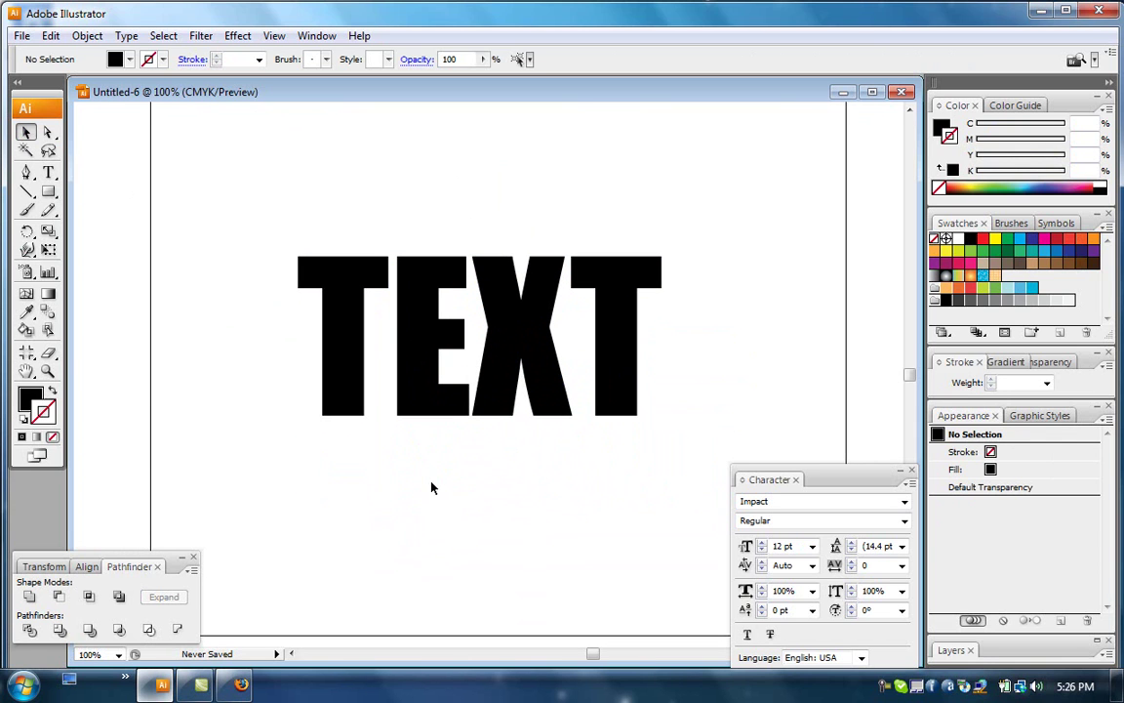
pyautogui.click(492, 400)
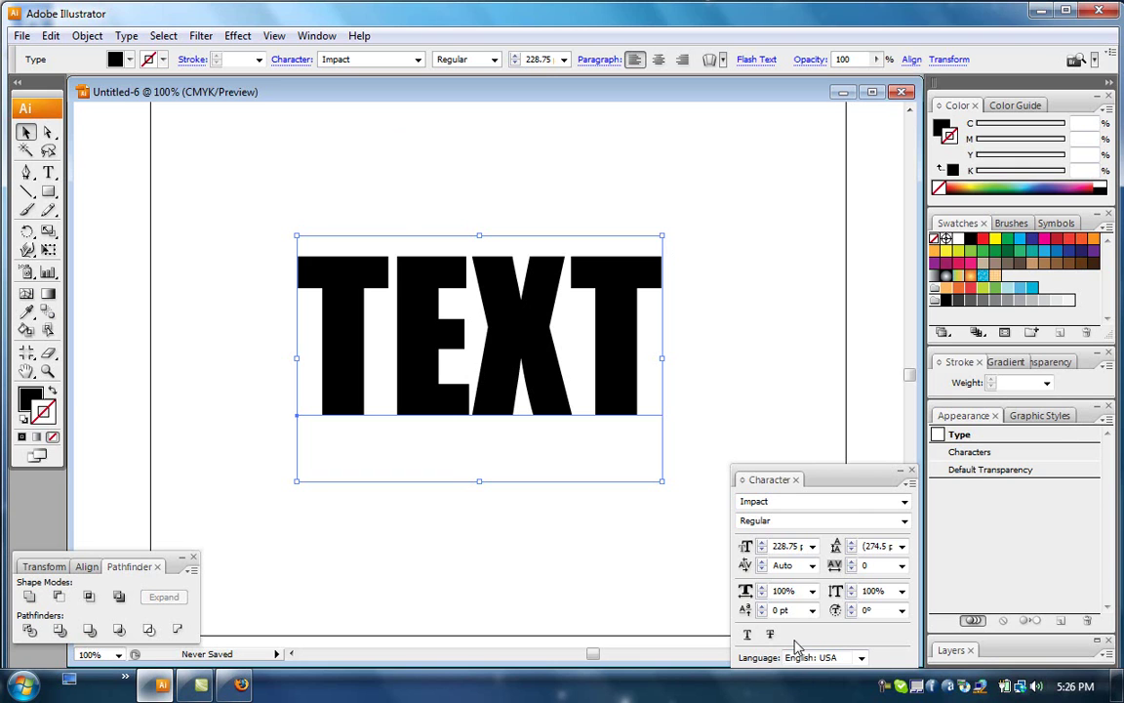
pyautogui.click(937, 280)
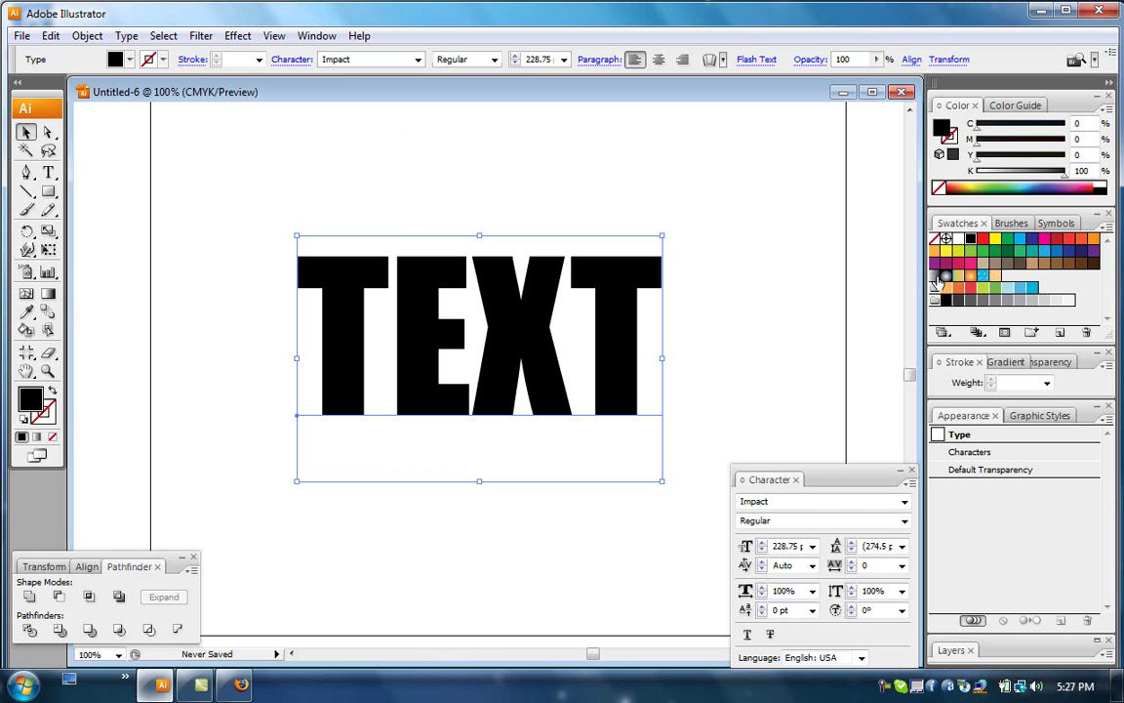
pyautogui.click(48, 294)
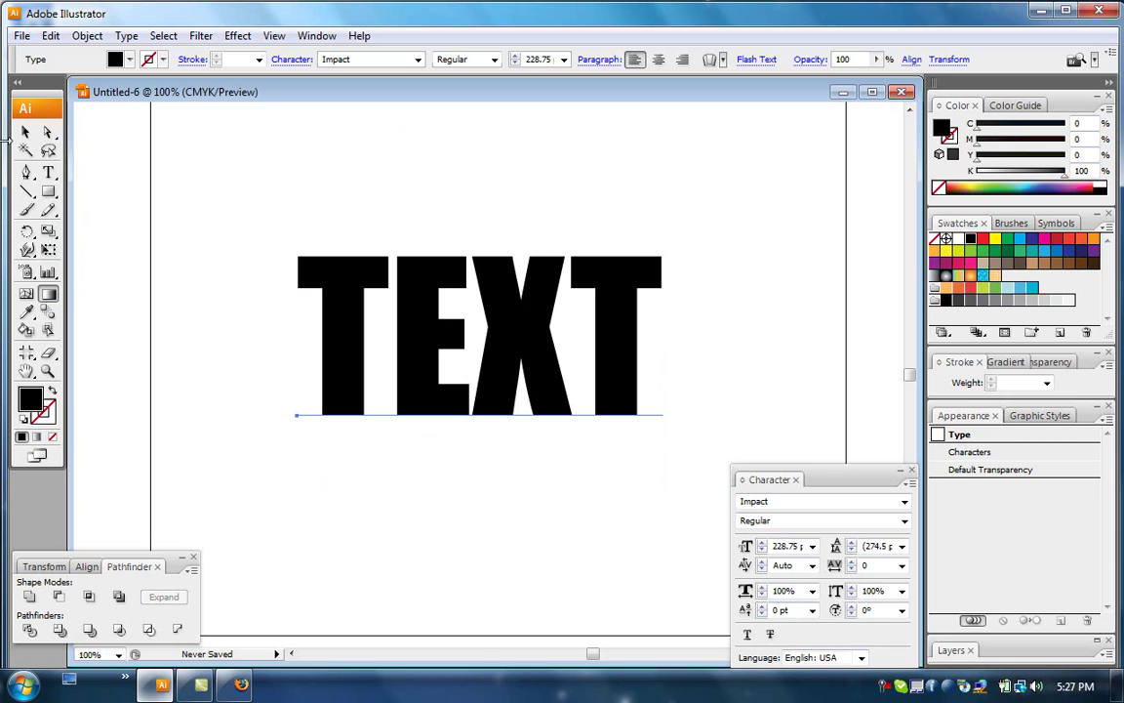
pyautogui.click(25, 132)
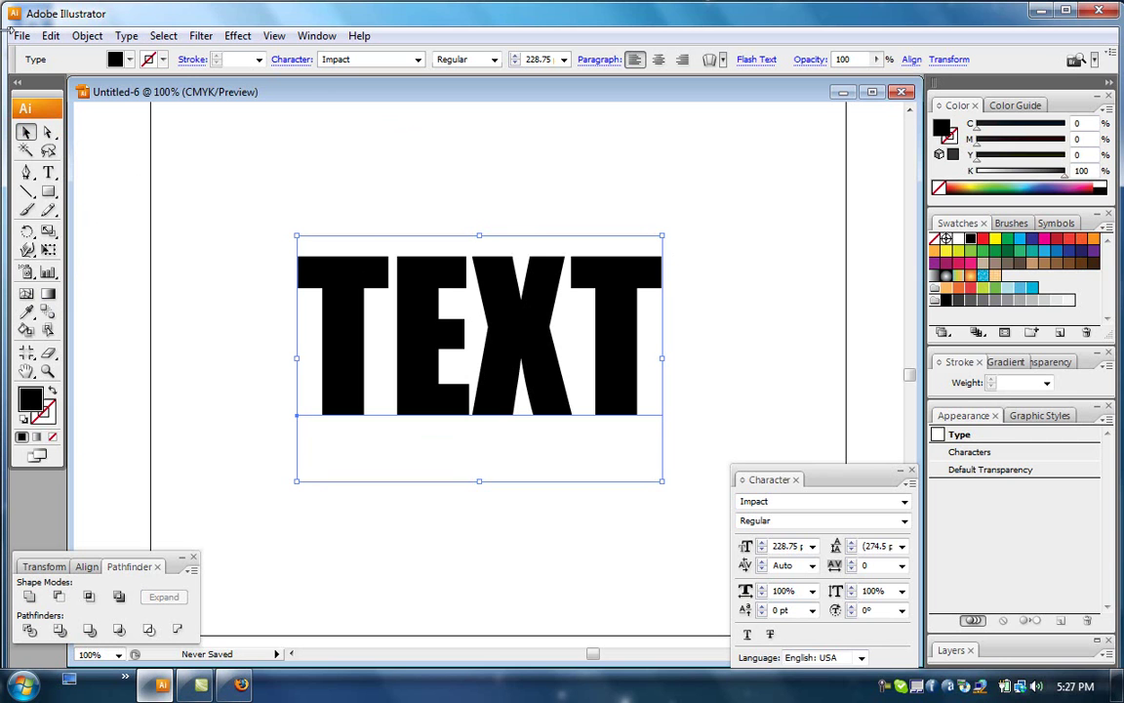
# - Run Type > Create Outlines on TEXT, then deselect and reselect the letter group
pyautogui.click(125, 38)
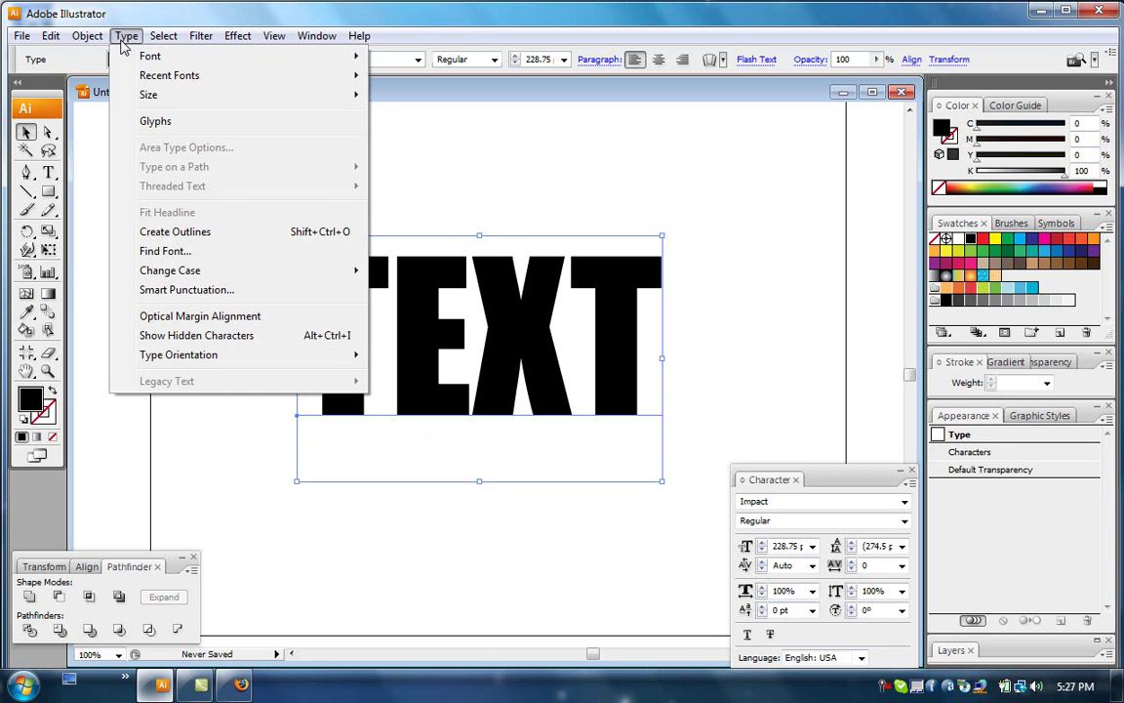
pyautogui.click(191, 234)
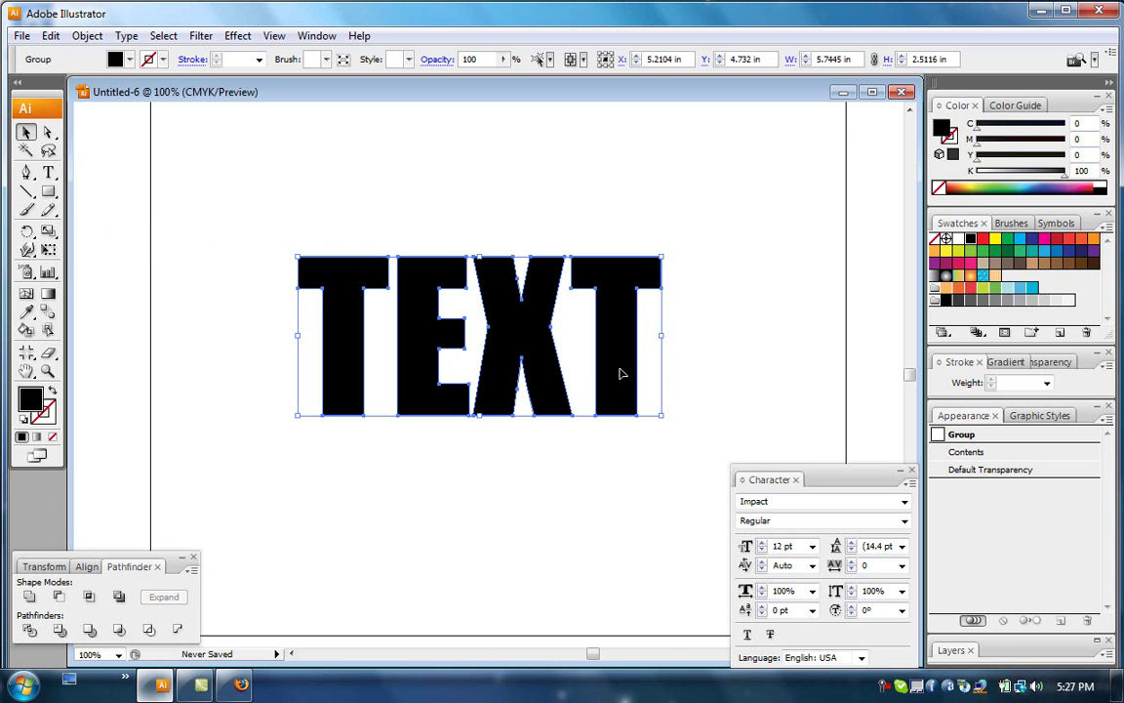
pyautogui.hotkey('ctrl', 'shift', 'a')
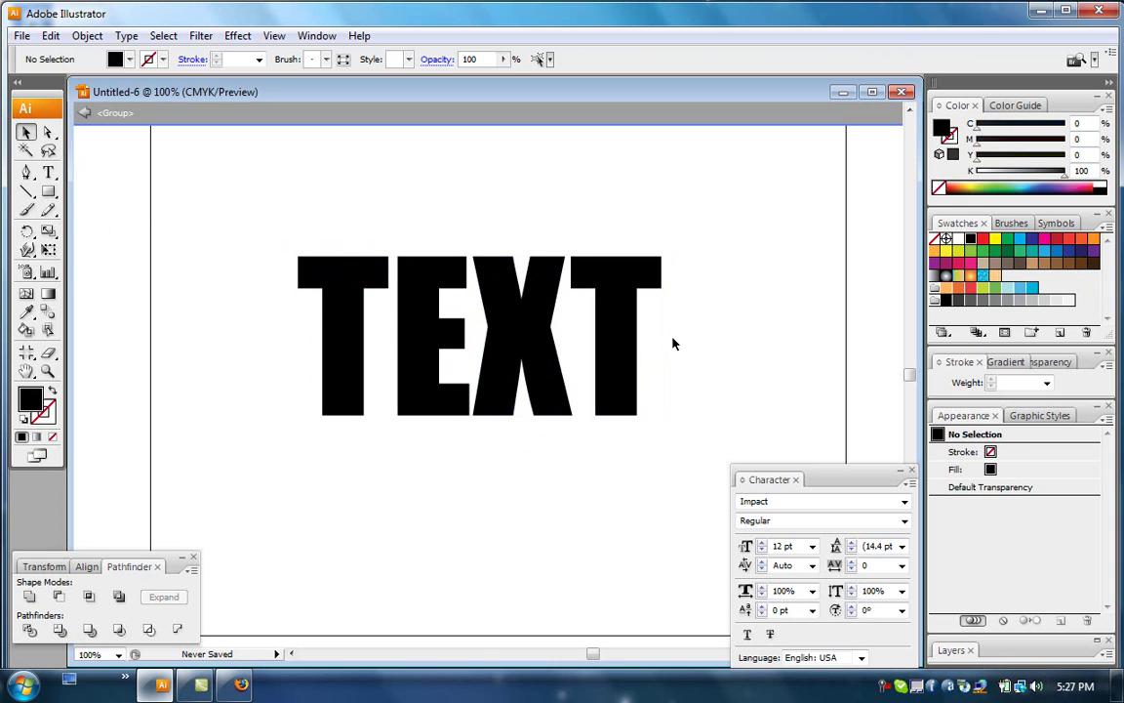
pyautogui.click(354, 278)
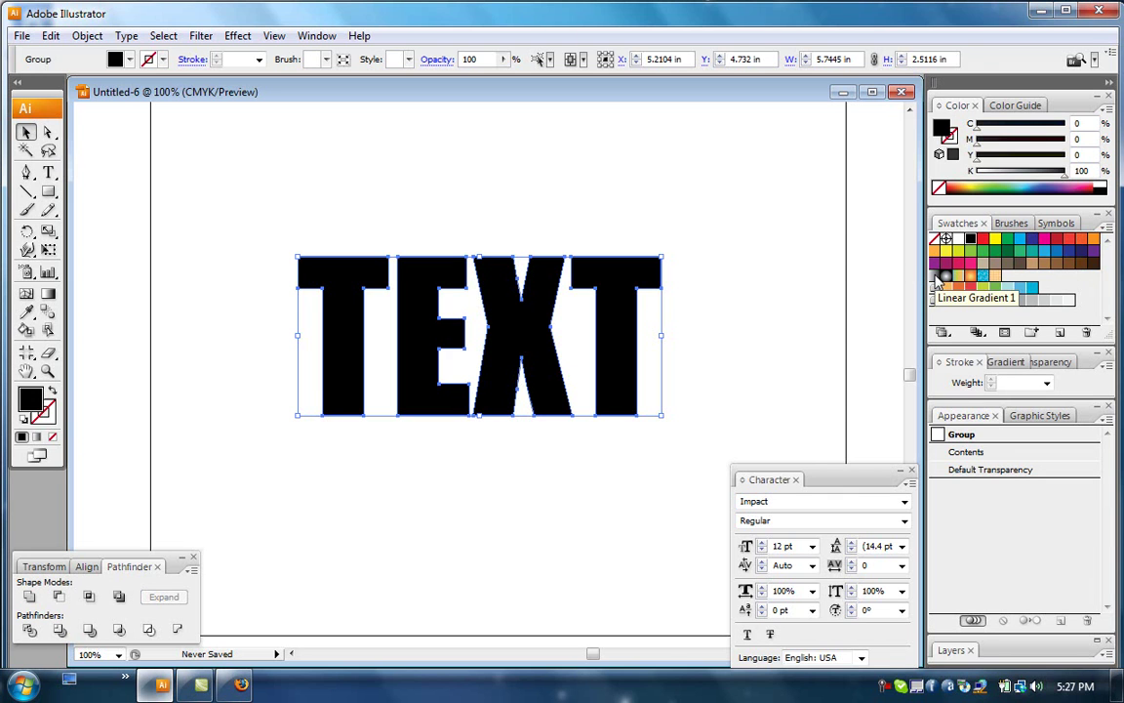
# - Fill the outlined letters with a linear gradient whose stops are red and black
pyautogui.click(947, 278)
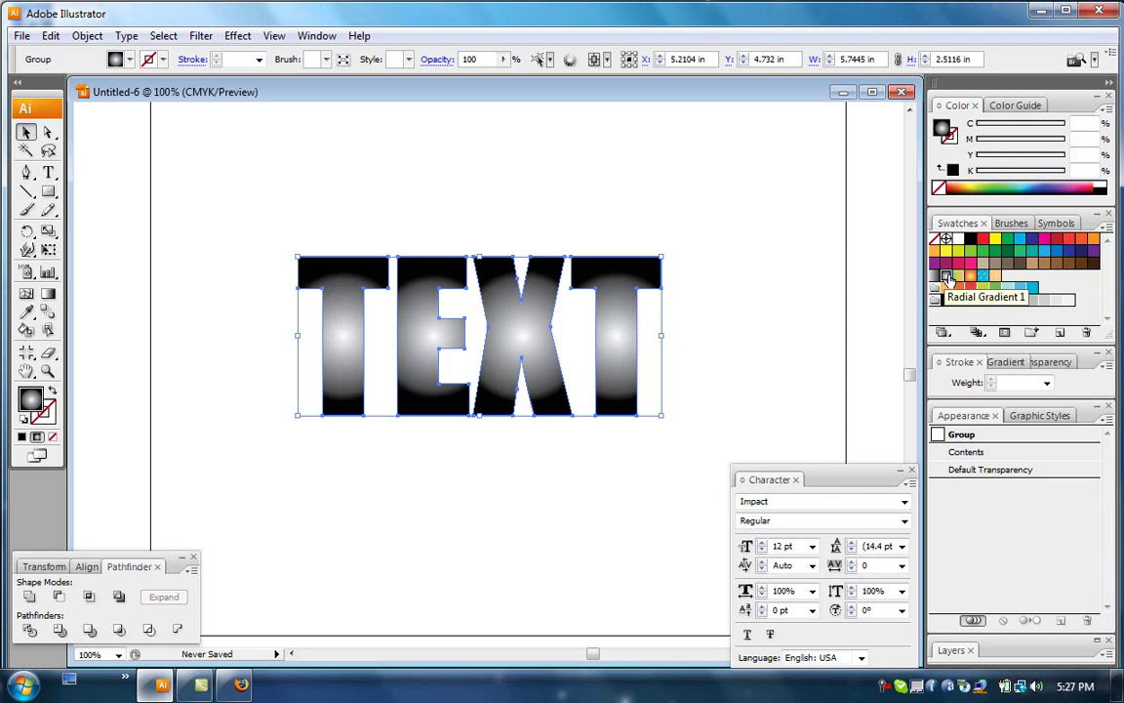
pyautogui.click(934, 278)
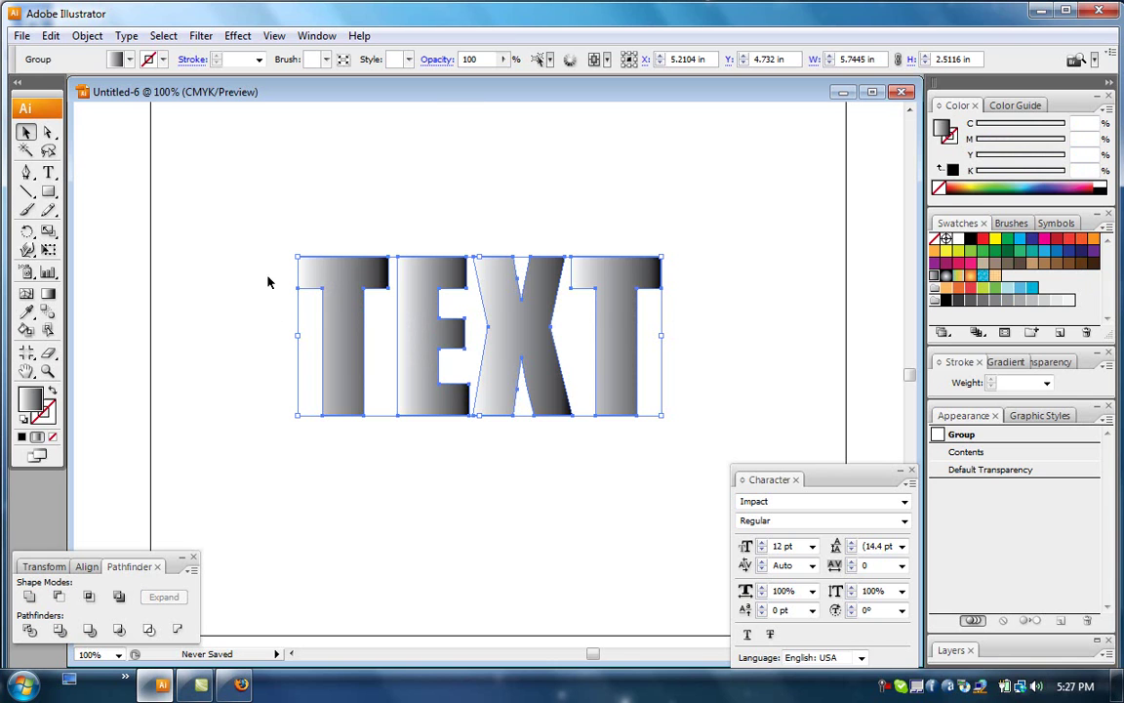
pyautogui.click(1005, 362)
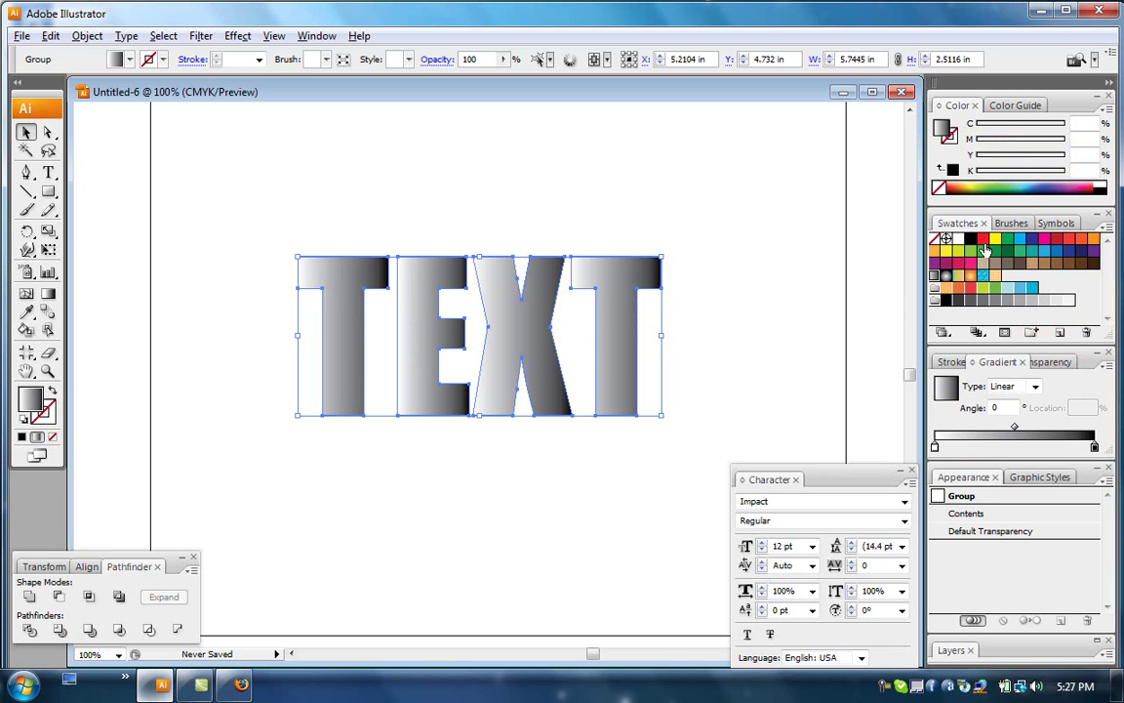
pyautogui.moveTo(984, 244); pyautogui.dragTo(1095, 446)
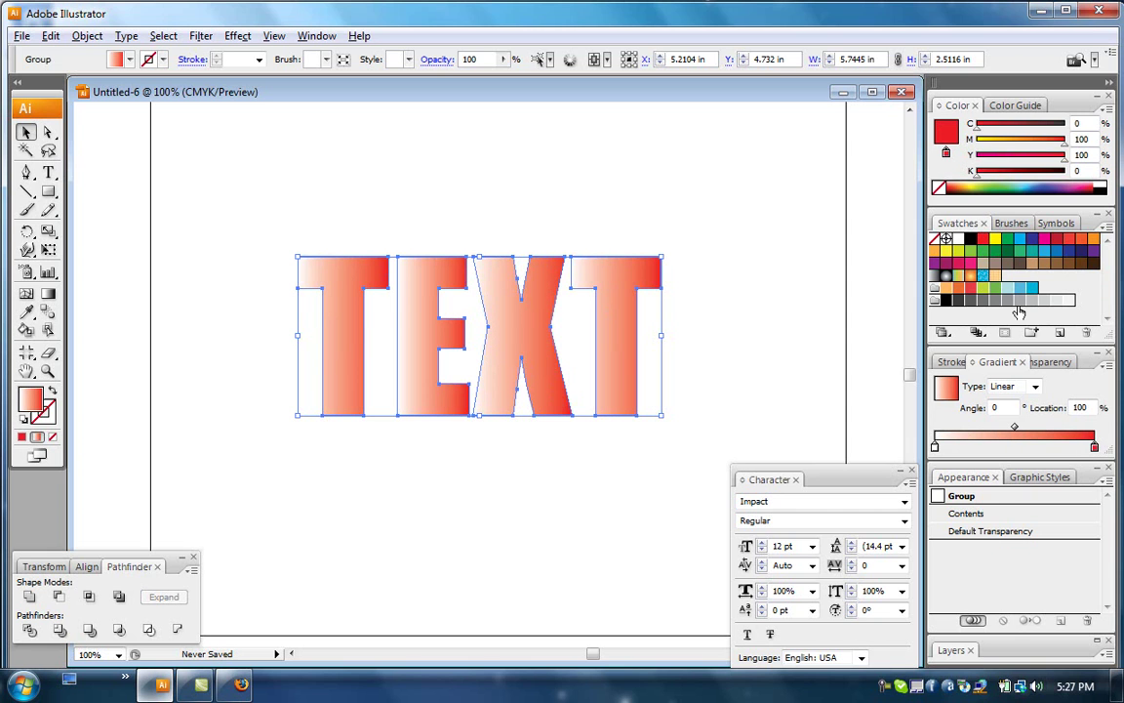
pyautogui.moveTo(945, 387); pyautogui.dragTo(995, 275)
pyautogui.moveTo(930, 396); pyautogui.dragTo(935, 447)
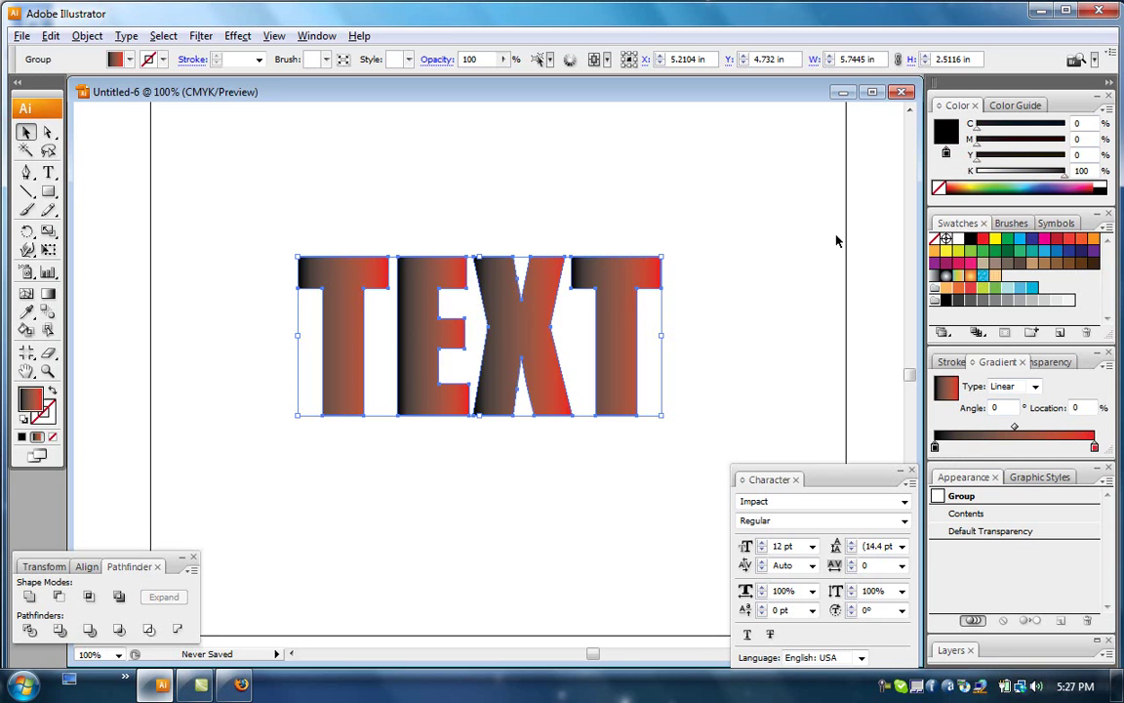
# - Drag the Gradient tool top to bottom across the letters, dark brown to bright red, then deselect
pyautogui.click(46, 297)
pyautogui.moveTo(469, 184); pyautogui.dragTo(417, 569)
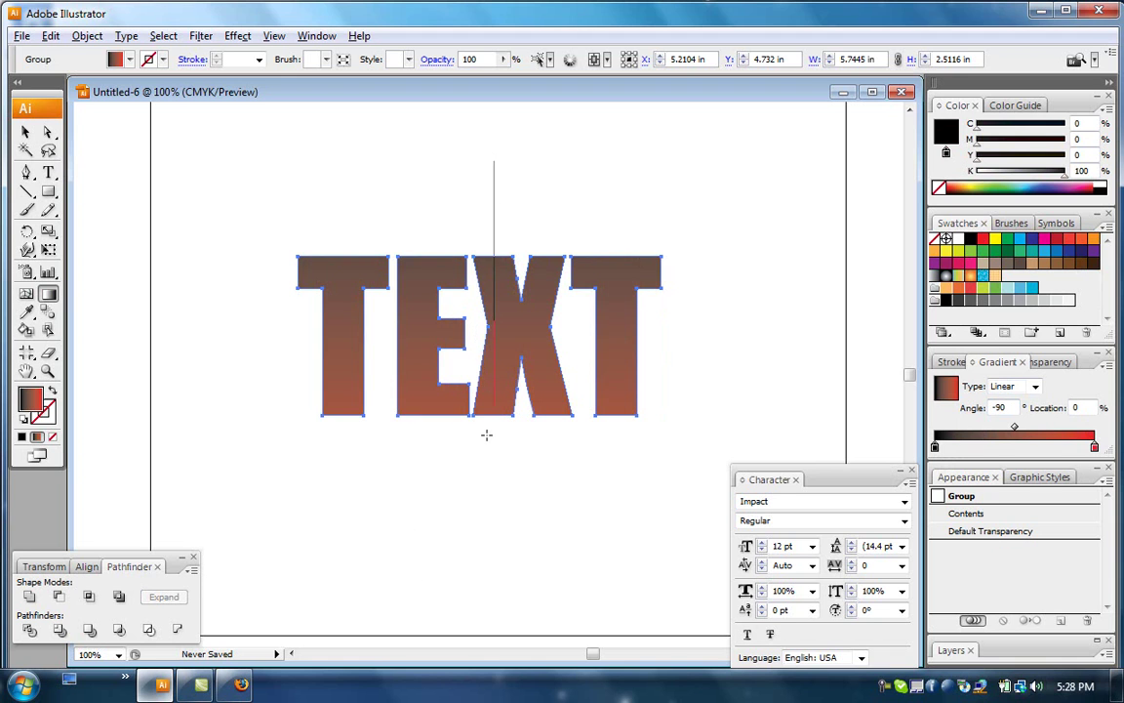
pyautogui.moveTo(491, 163); pyautogui.dragTo(487, 432)
pyautogui.moveTo(484, 176); pyautogui.dragTo(472, 422)
pyautogui.moveTo(435, 181); pyautogui.dragTo(429, 380)
pyautogui.click(25, 131)
pyautogui.click(149, 208)
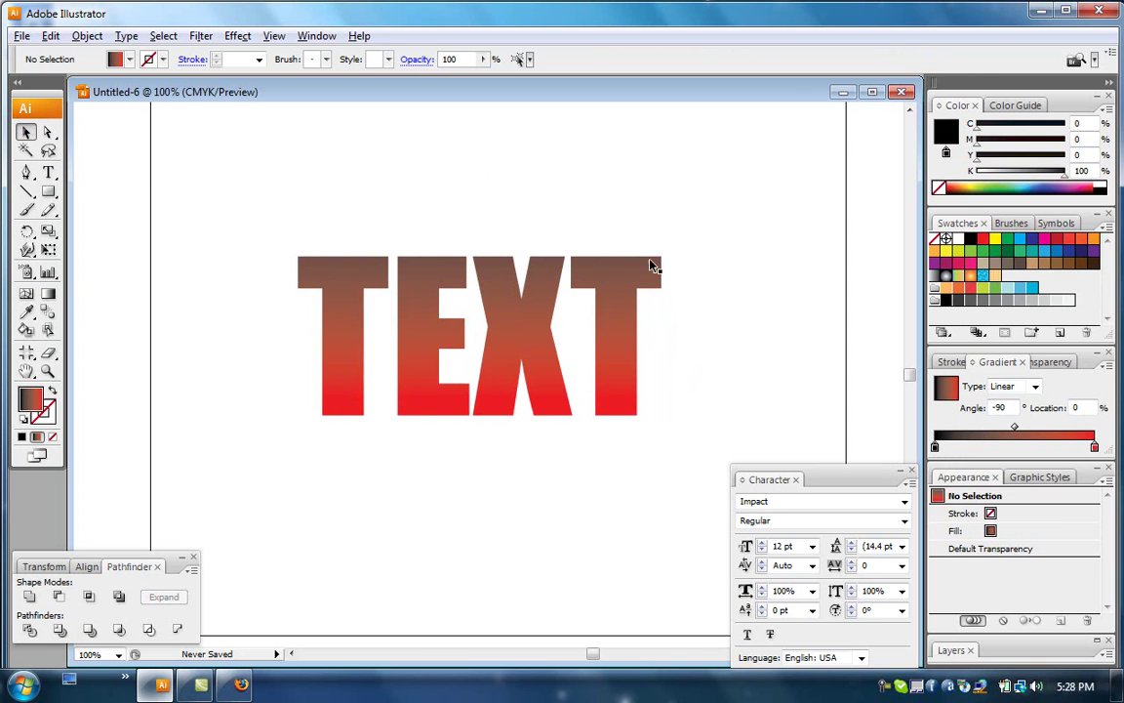
# - Give the selected TEXT group a black stroke of 3 pt weight, then deselect
pyautogui.click(628, 289)
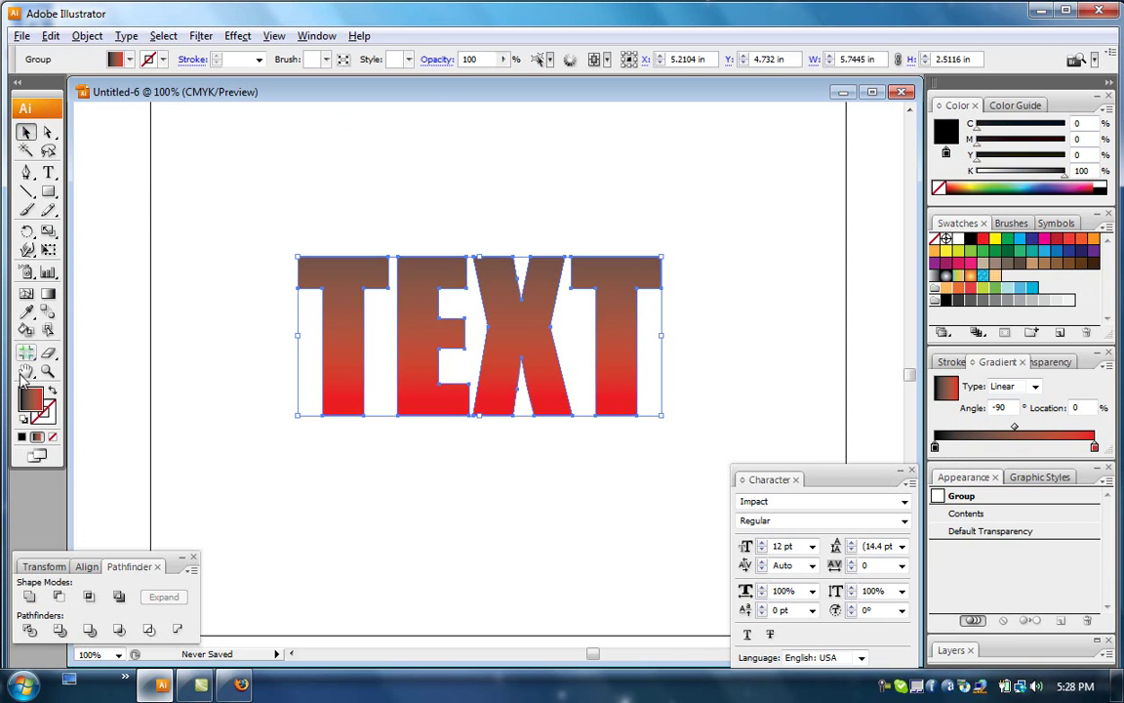
pyautogui.press('x')
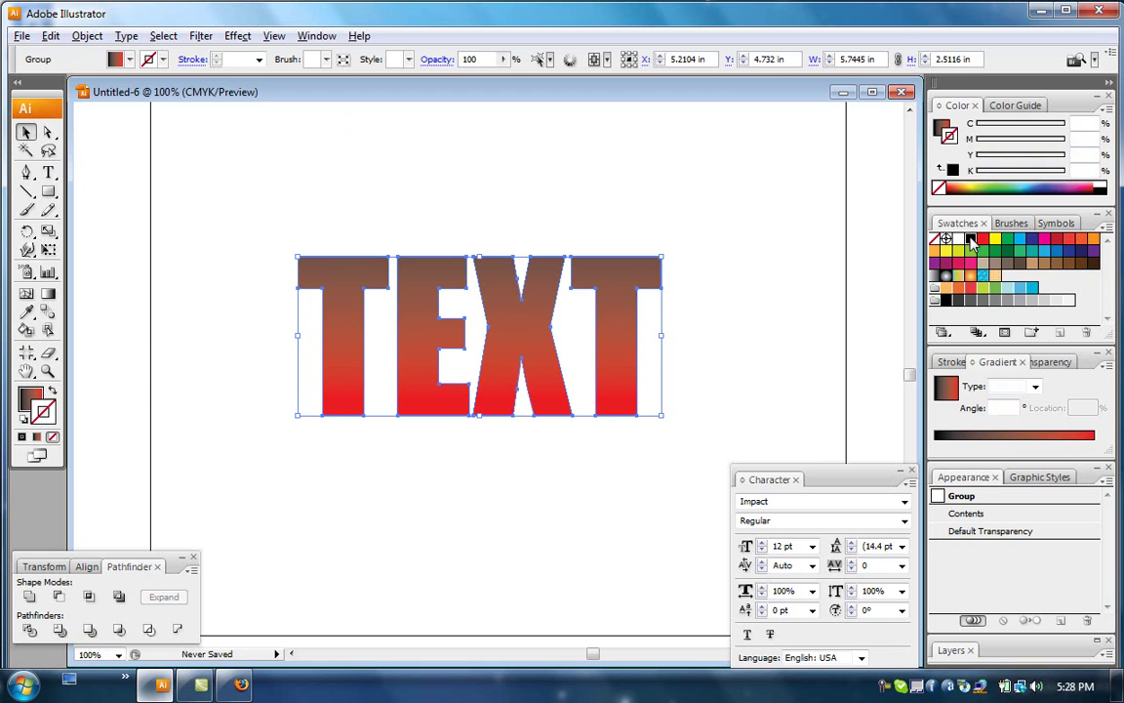
pyautogui.click(970, 239)
pyautogui.click(955, 362)
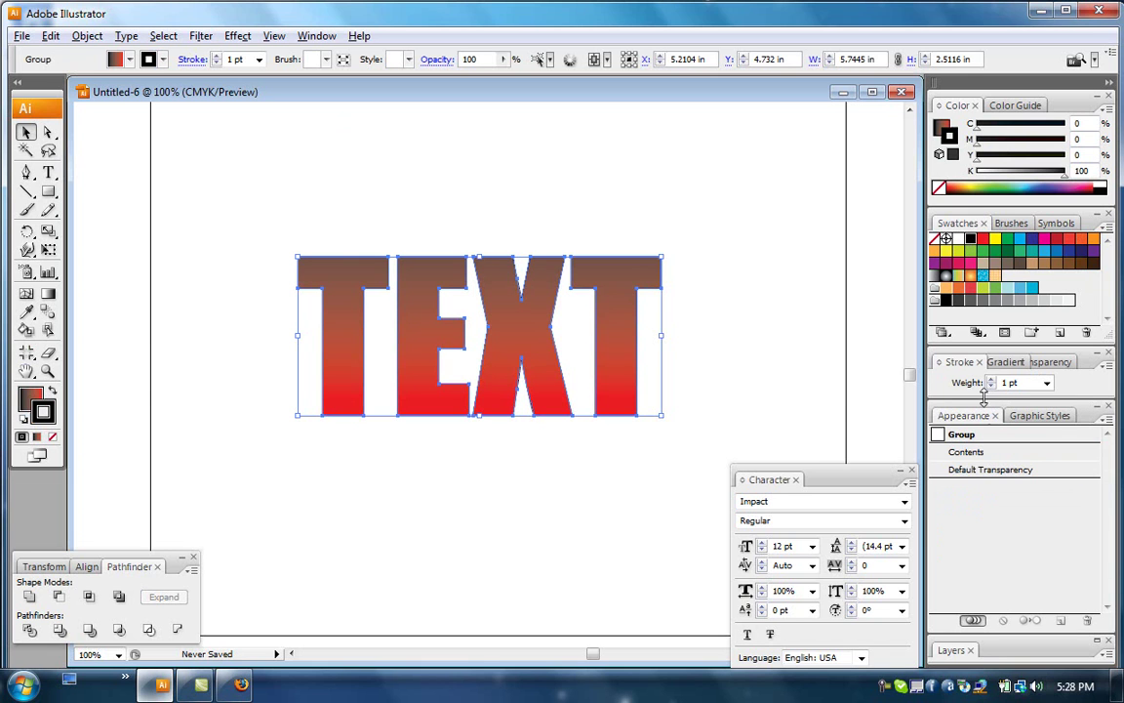
pyautogui.click(991, 378)
pyautogui.click(990, 379)
pyautogui.click(737, 338)
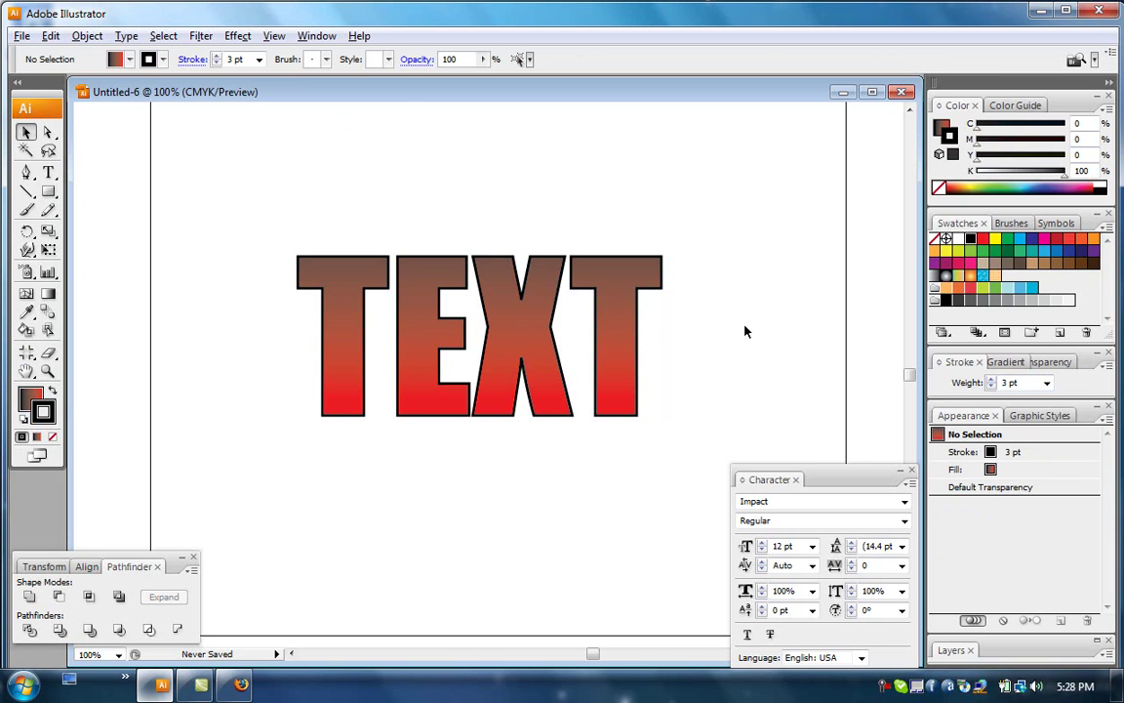